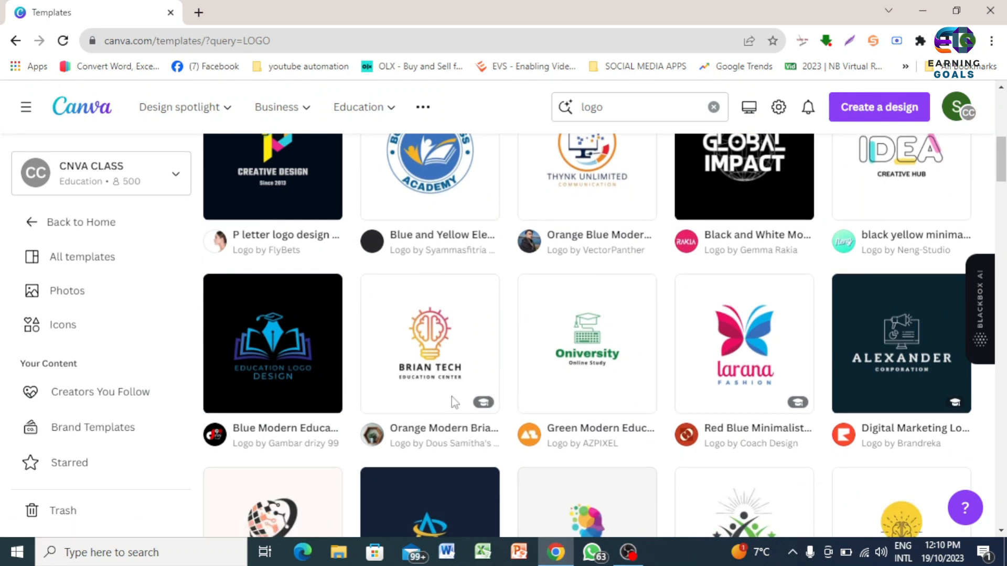
# - Browse the logo template results for a suitable design to customize
pyautogui.scroll(-7, 508, 403)
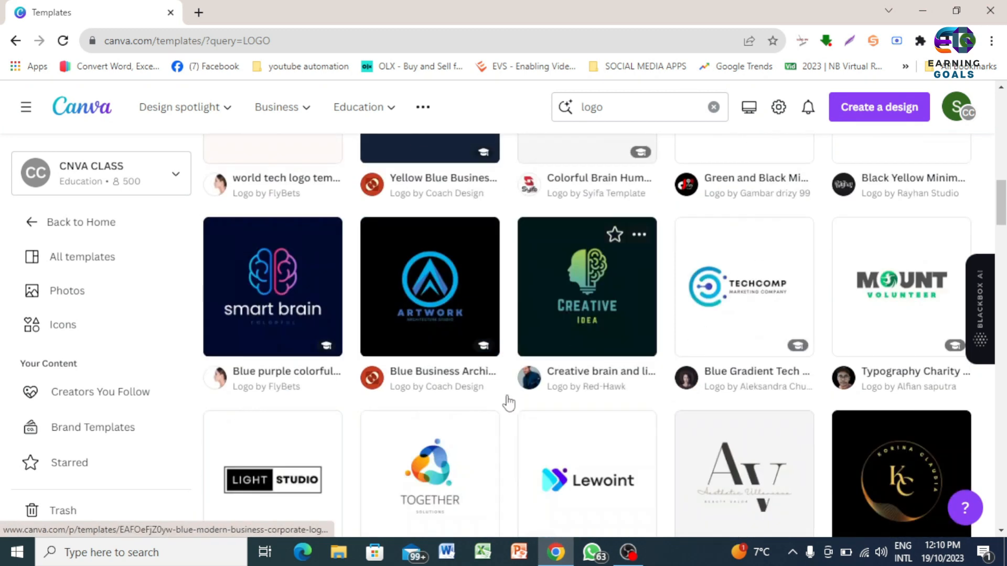
pyautogui.scroll(-9, 478, 376)
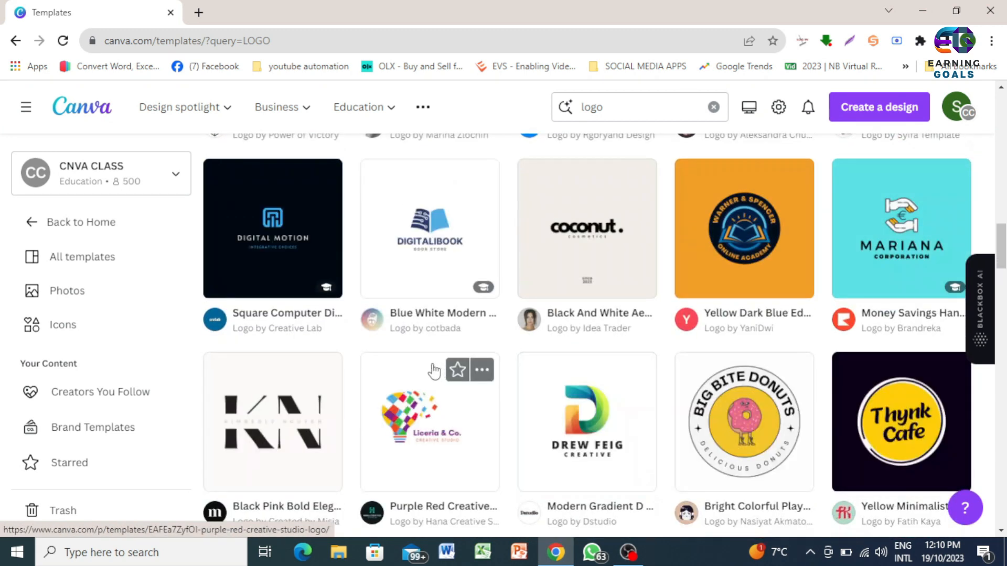
pyautogui.scroll(-4, 462, 335)
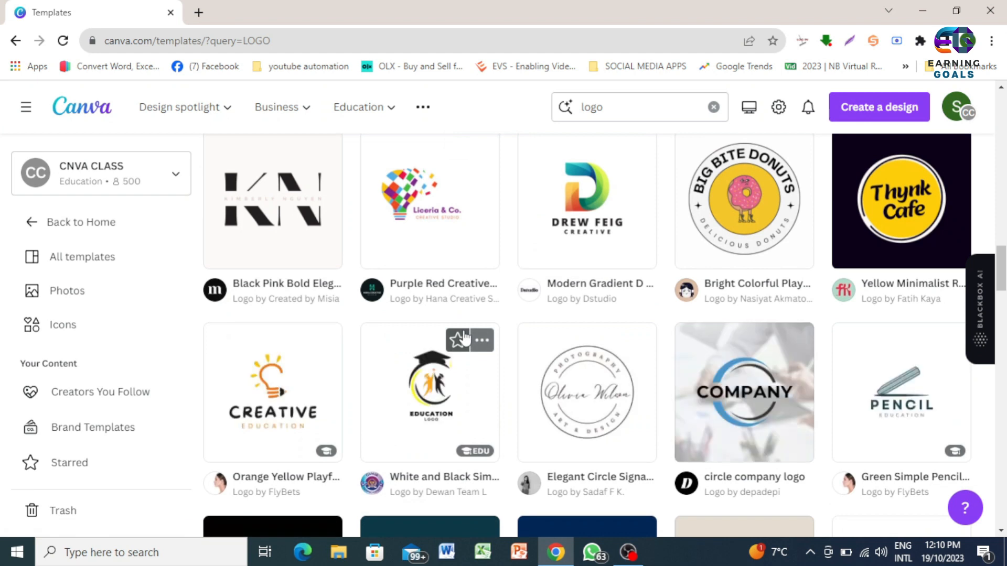
pyautogui.scroll(-2, 464, 338)
pyautogui.scroll(-10, 464, 339)
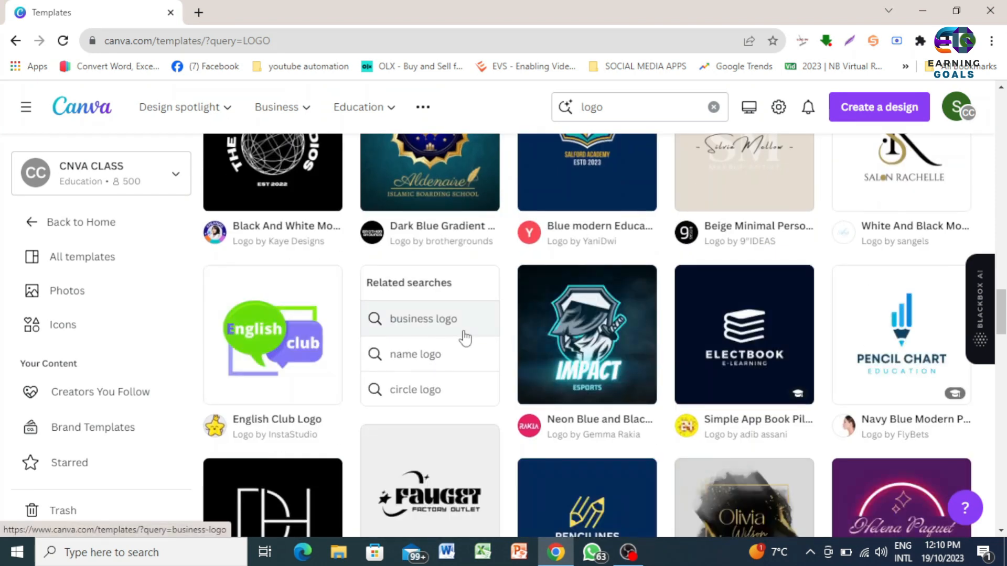
pyautogui.scroll(-8, 465, 336)
pyautogui.scroll(4, 464, 336)
pyautogui.scroll(4, 465, 336)
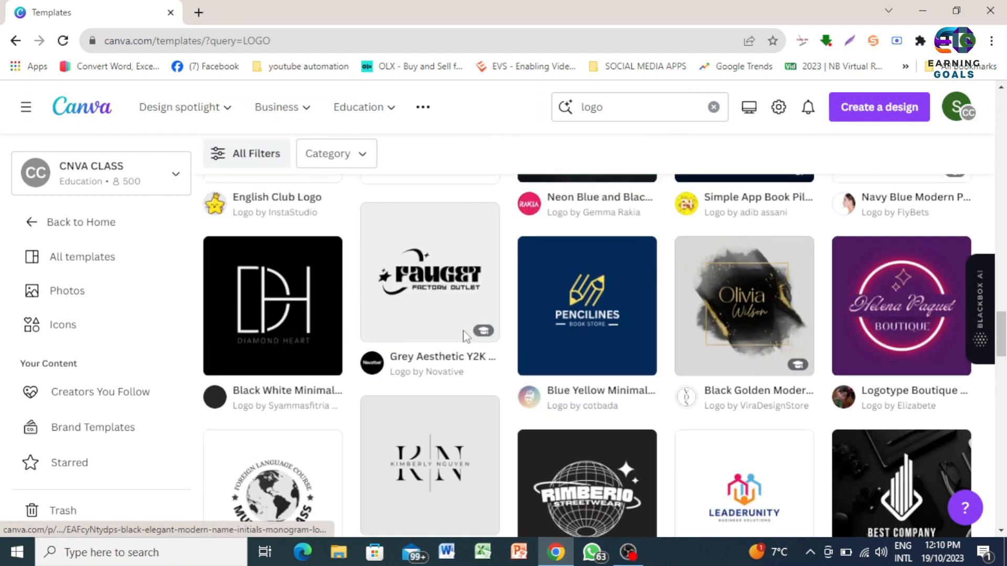
pyautogui.scroll(-8, 465, 336)
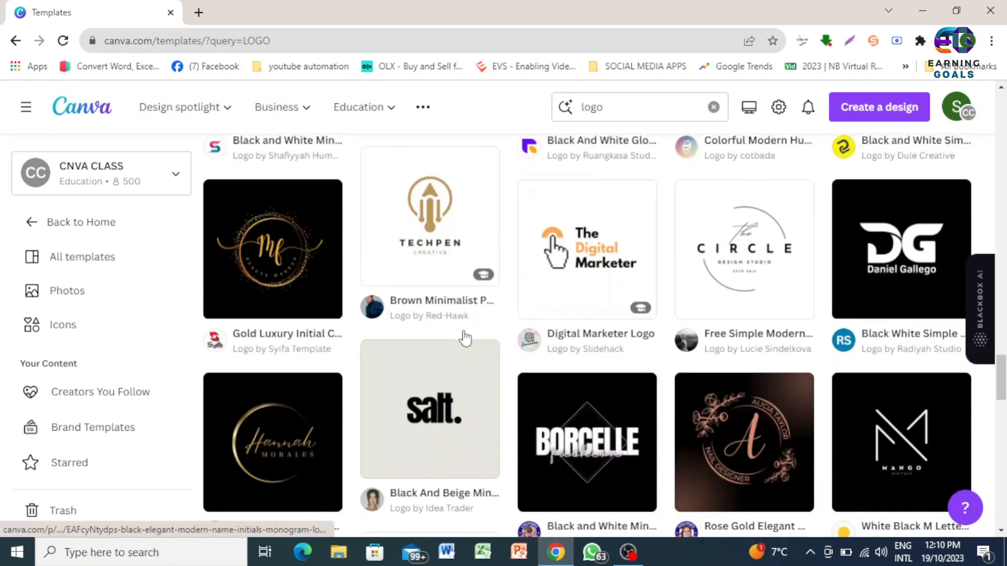
pyautogui.scroll(-4, 465, 339)
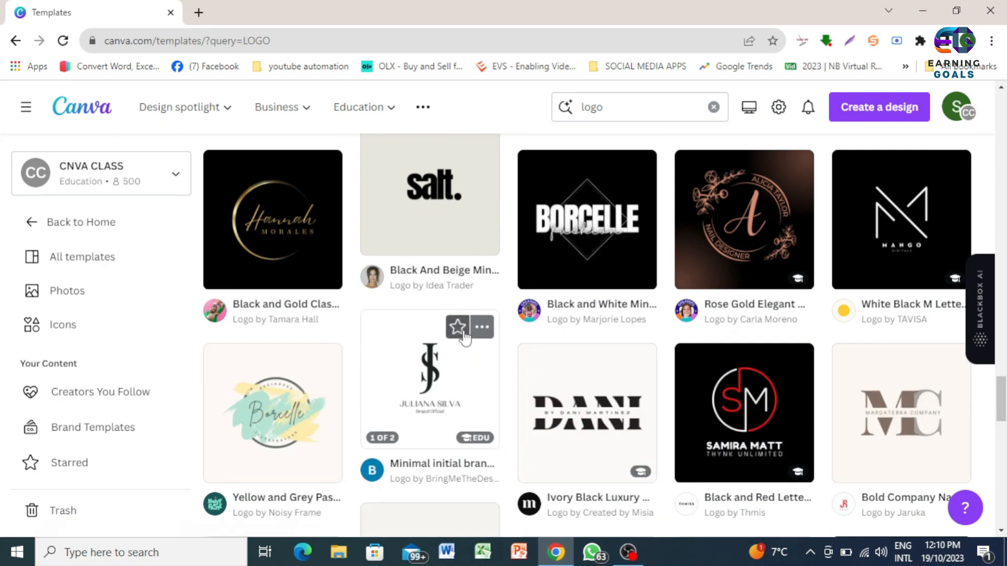
pyautogui.scroll(-4, 515, 302)
pyautogui.scroll(-4, 515, 302)
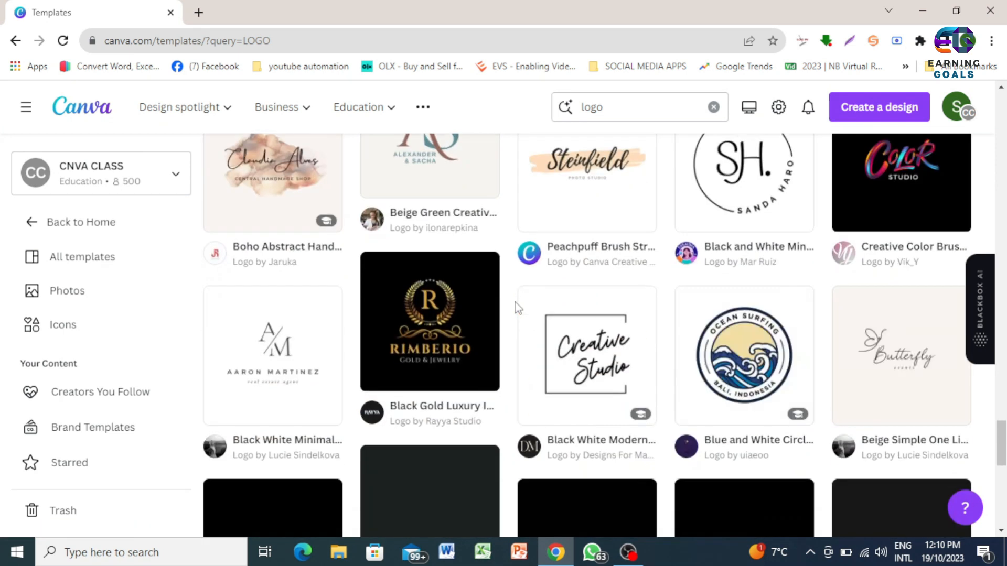
pyautogui.scroll(-4, 515, 302)
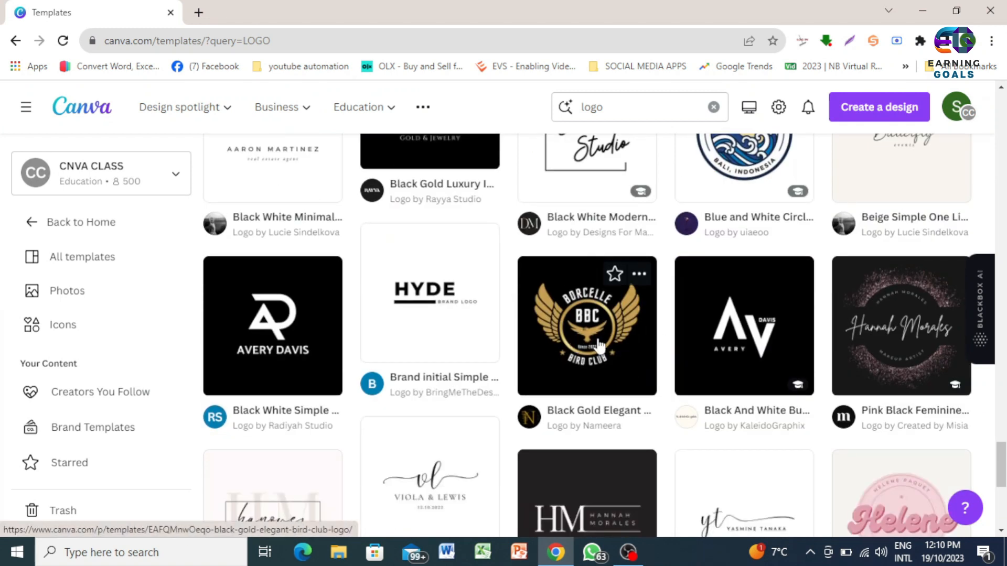
pyautogui.scroll(2, 591, 348)
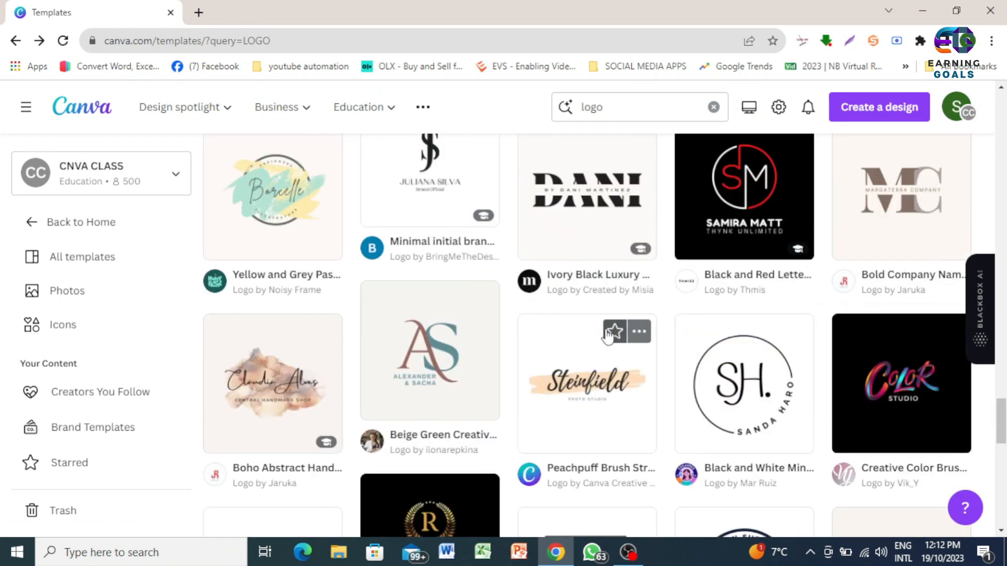
pyautogui.scroll(-4, 607, 335)
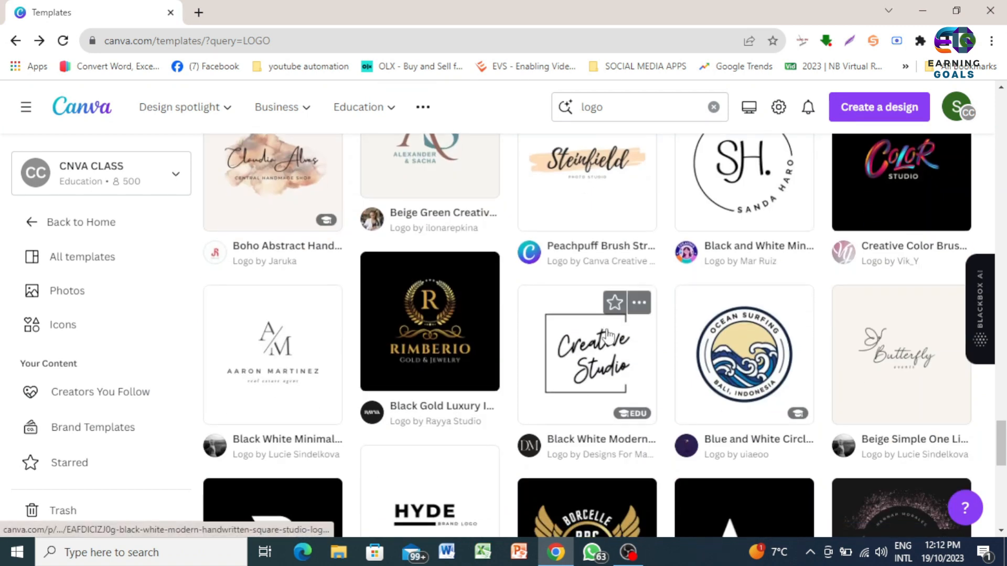
pyautogui.scroll(-4, 607, 336)
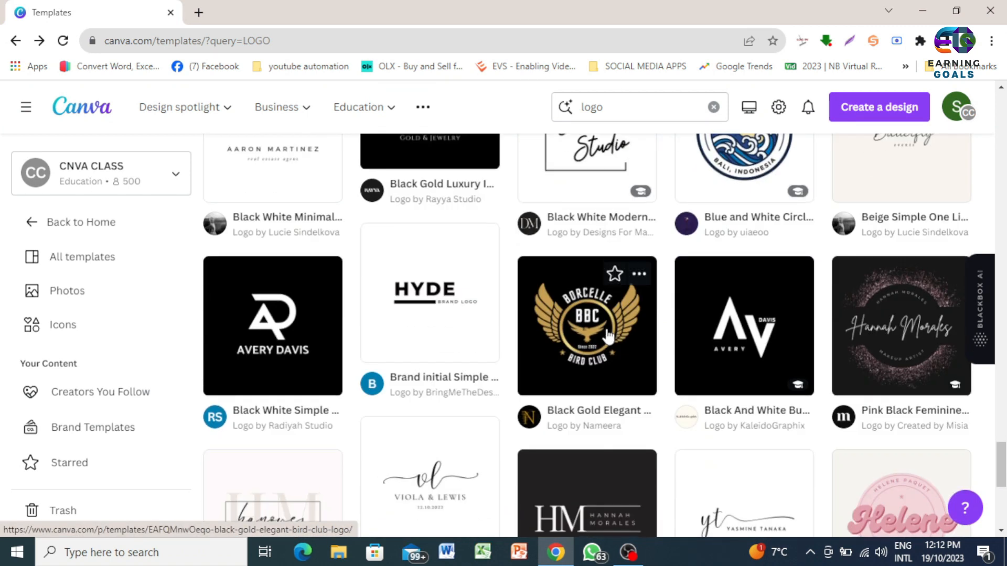
pyautogui.scroll(-4, 607, 335)
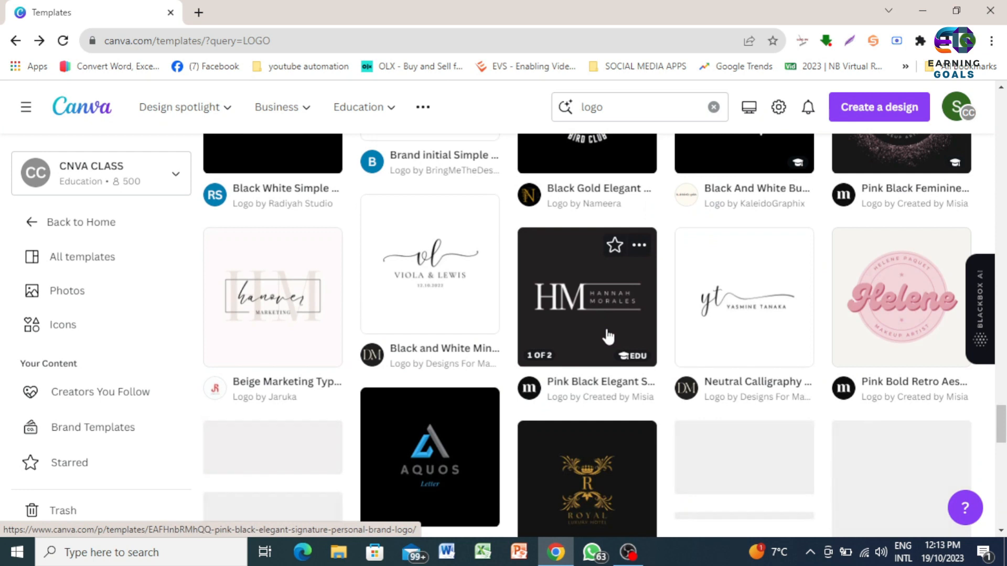
pyautogui.scroll(-4, 607, 335)
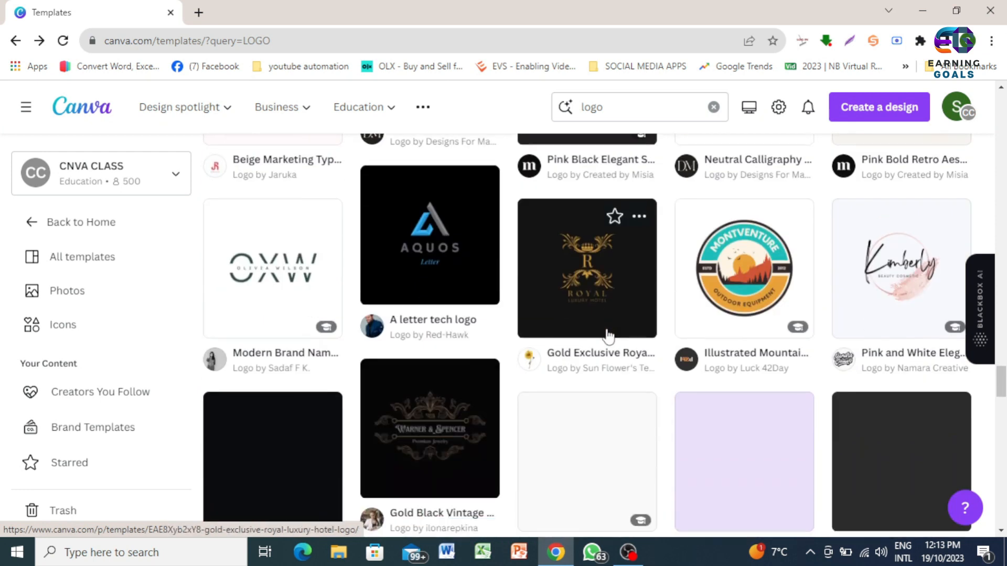
# - Open the "A letter tech logo" template for customizing and set its background color to white
pyautogui.click(443, 233)
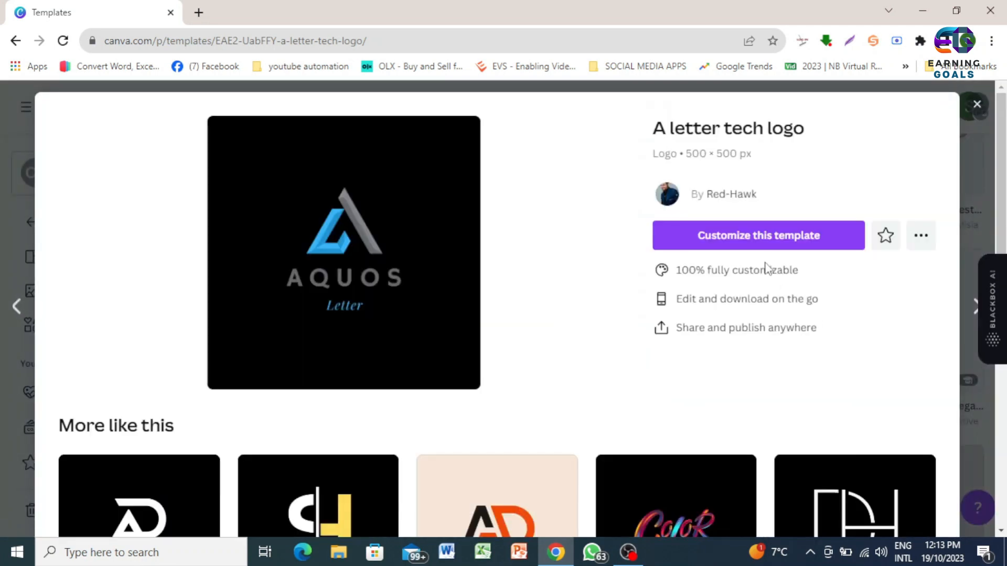
pyautogui.click(768, 242)
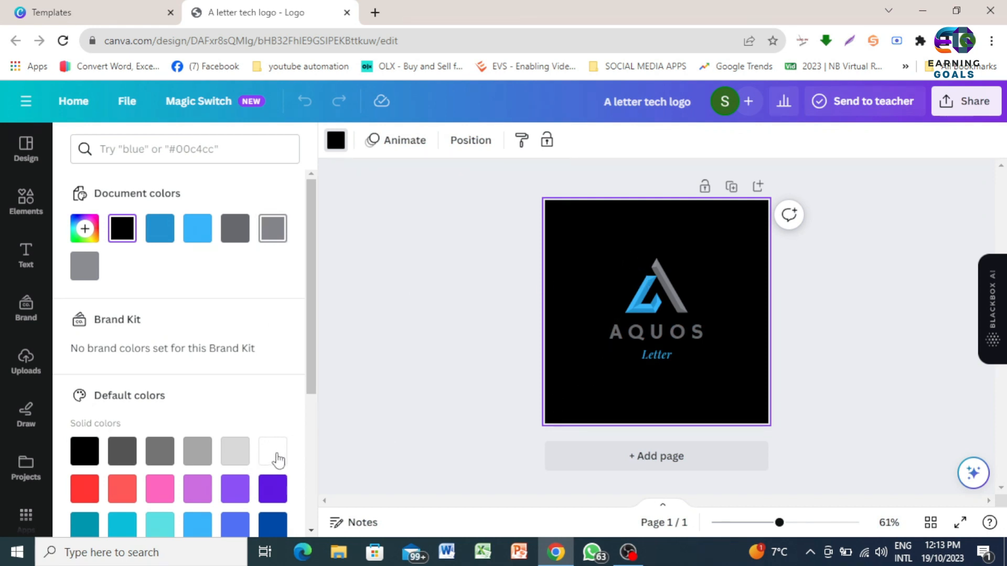
pyautogui.click(277, 460)
pyautogui.click(679, 295)
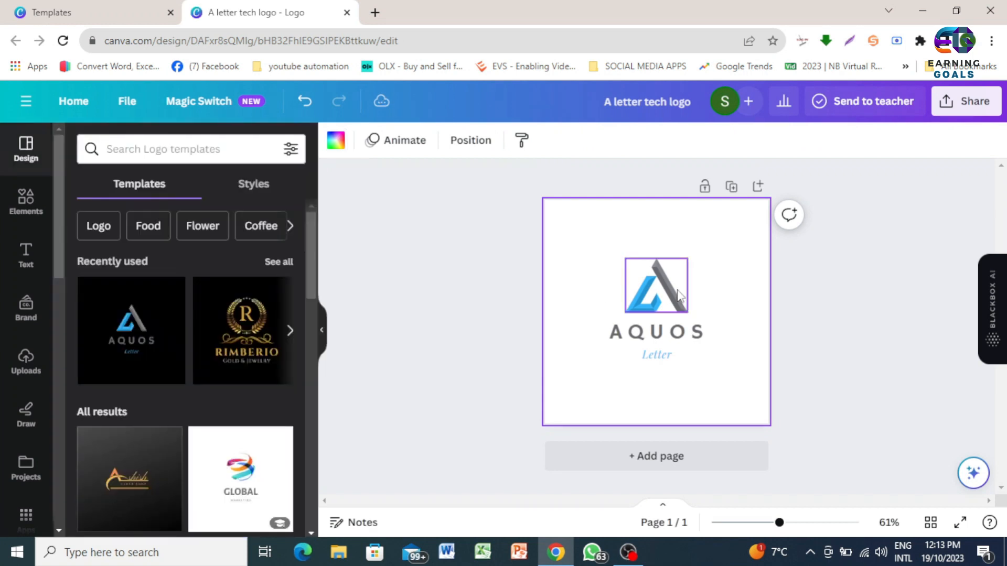
# - Recolor the A icon's light blue area to coral red and its darker blue area to black
pyautogui.click(676, 294)
pyautogui.click(603, 142)
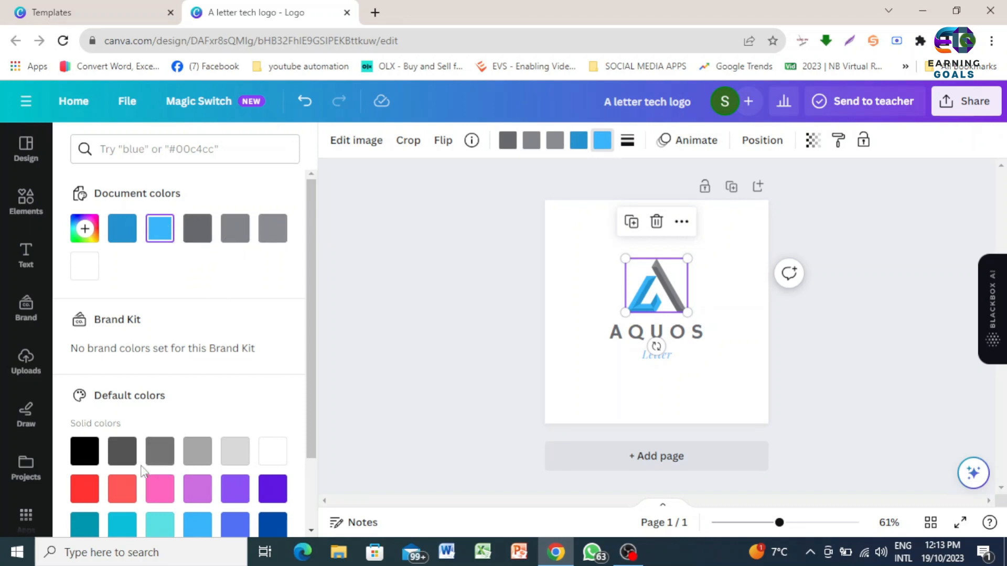
pyautogui.click(124, 490)
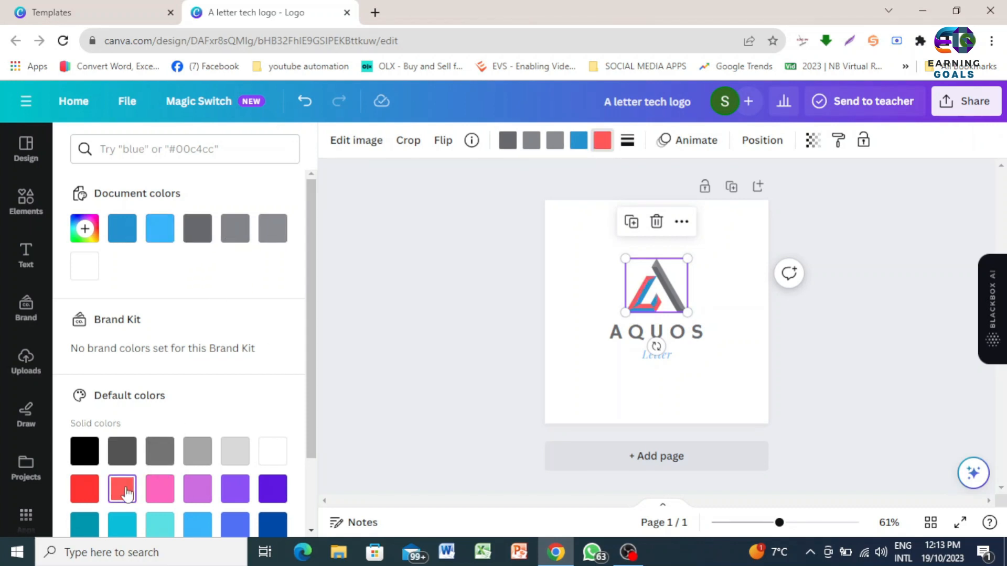
pyautogui.click(578, 140)
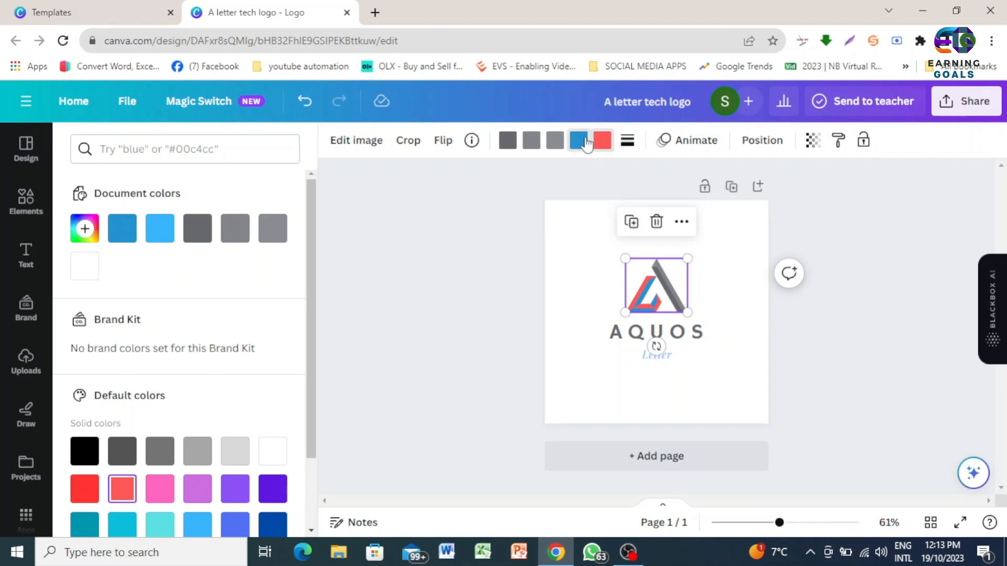
pyautogui.click(84, 451)
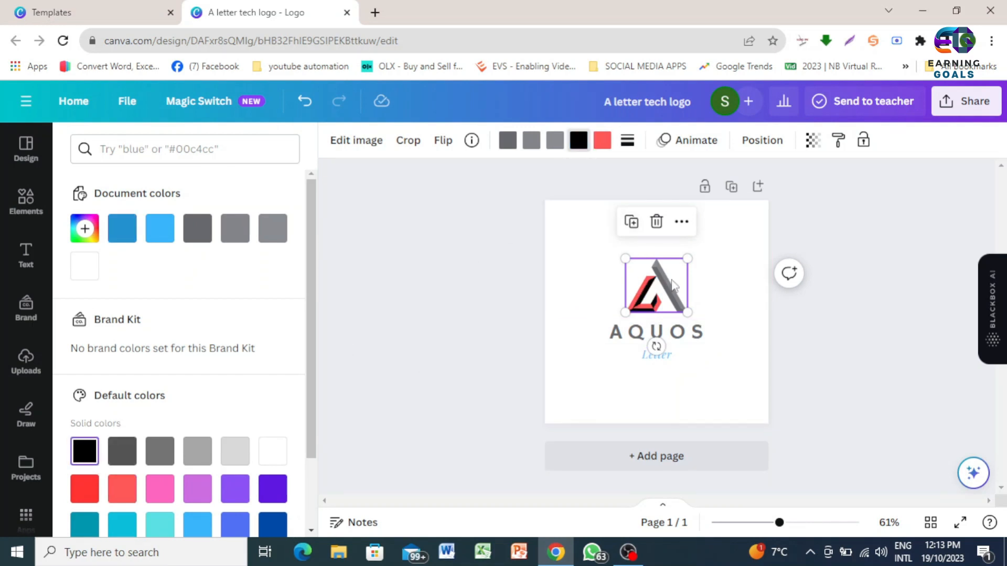
# - Recolor the three gray areas of the A icon to light purple, violet and deep violet
pyautogui.click(551, 146)
pyautogui.click(204, 490)
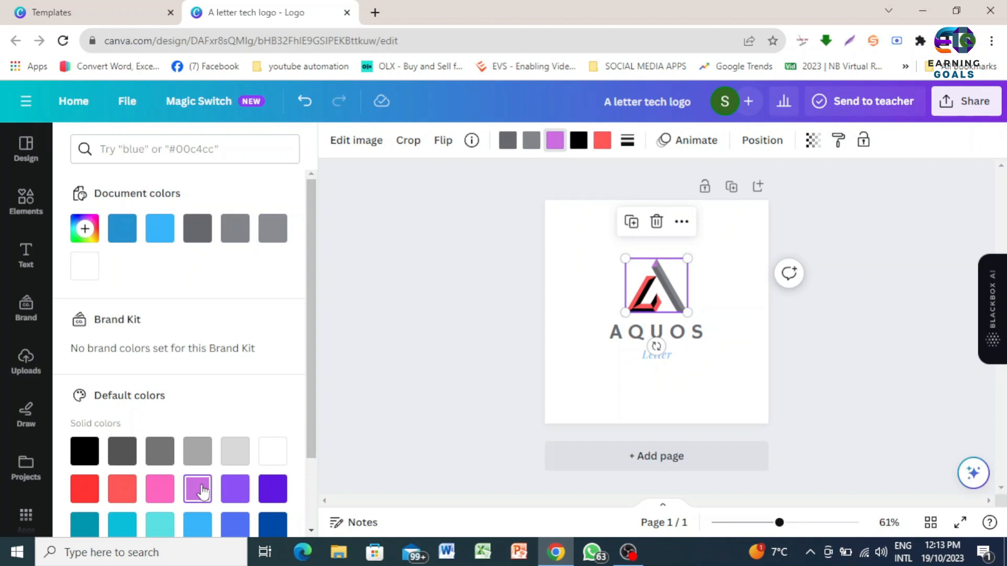
pyautogui.click(531, 141)
pyautogui.click(235, 489)
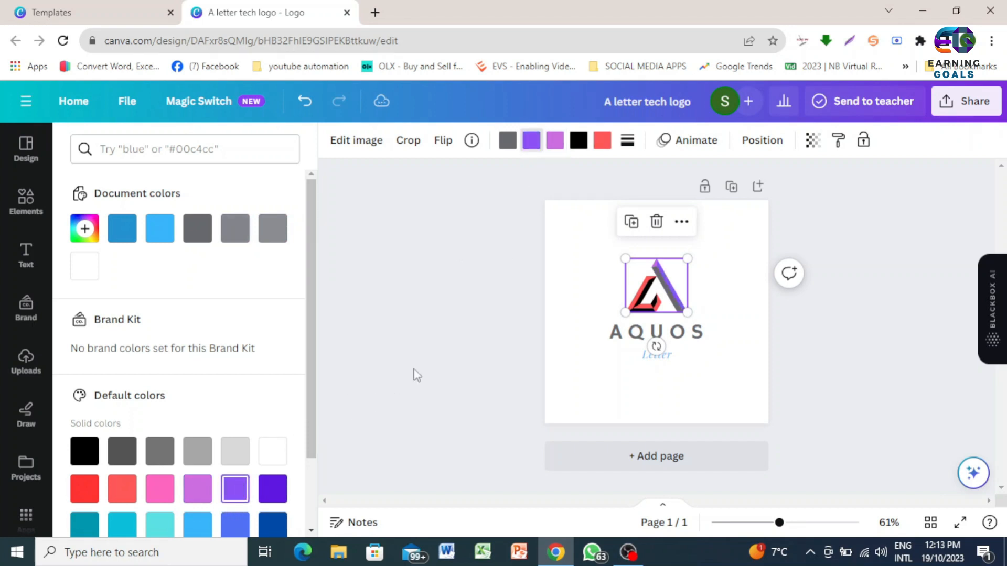
pyautogui.click(507, 141)
pyautogui.click(273, 490)
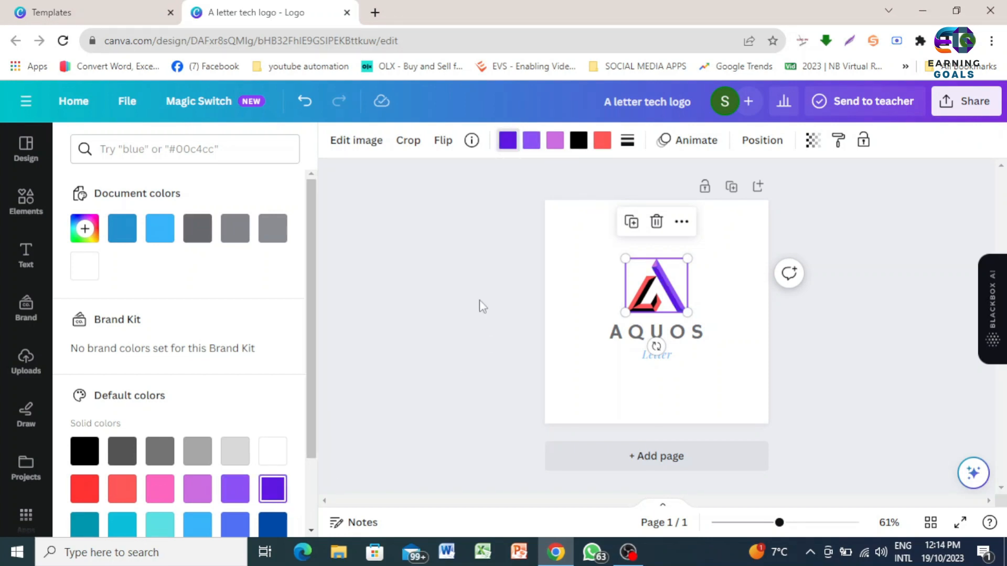
pyautogui.click(482, 306)
pyautogui.click(843, 337)
# - Color the tip of the A icon's right stroke coral red and the stroke's two remaining faces black
pyautogui.click(656, 292)
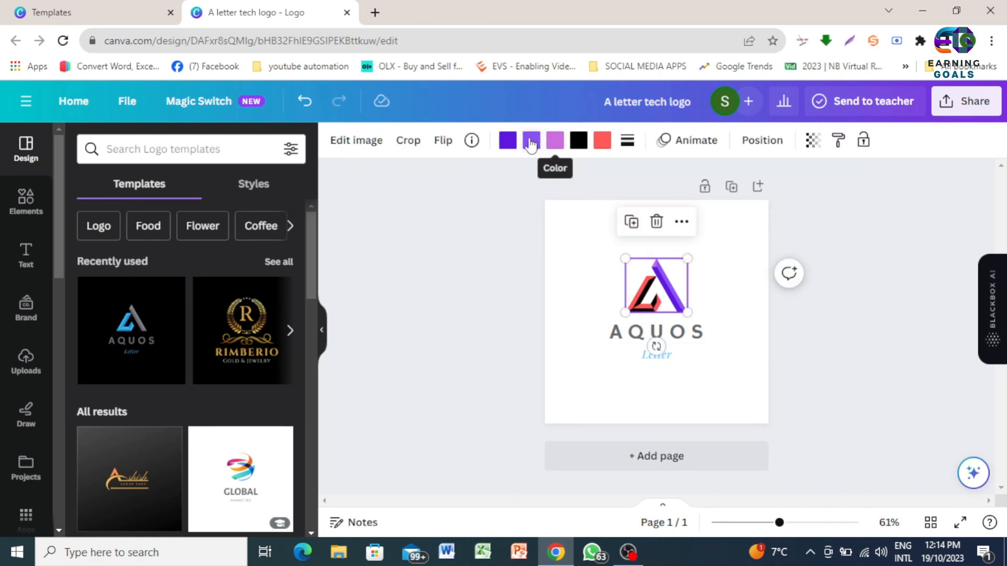
pyautogui.click(558, 143)
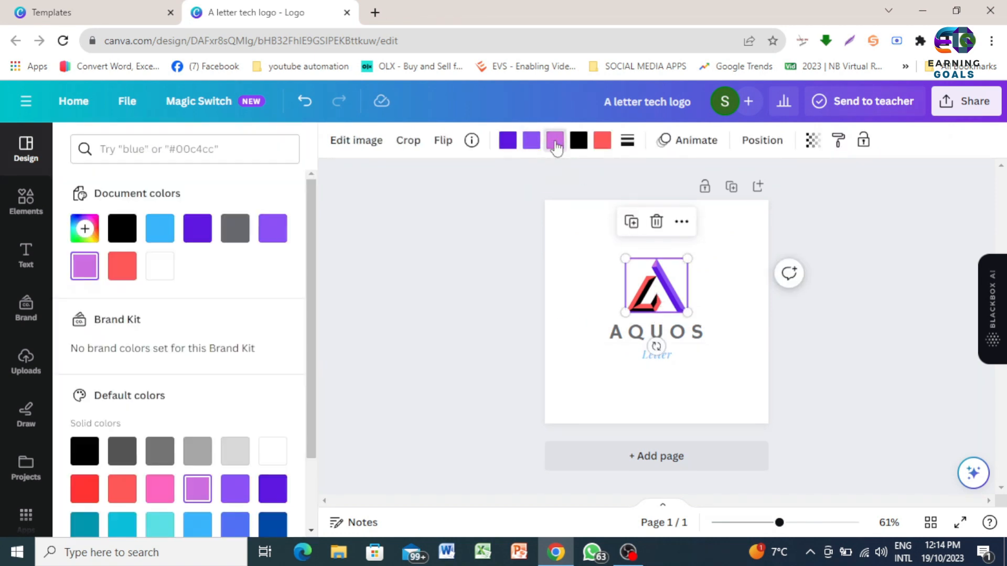
pyautogui.click(126, 266)
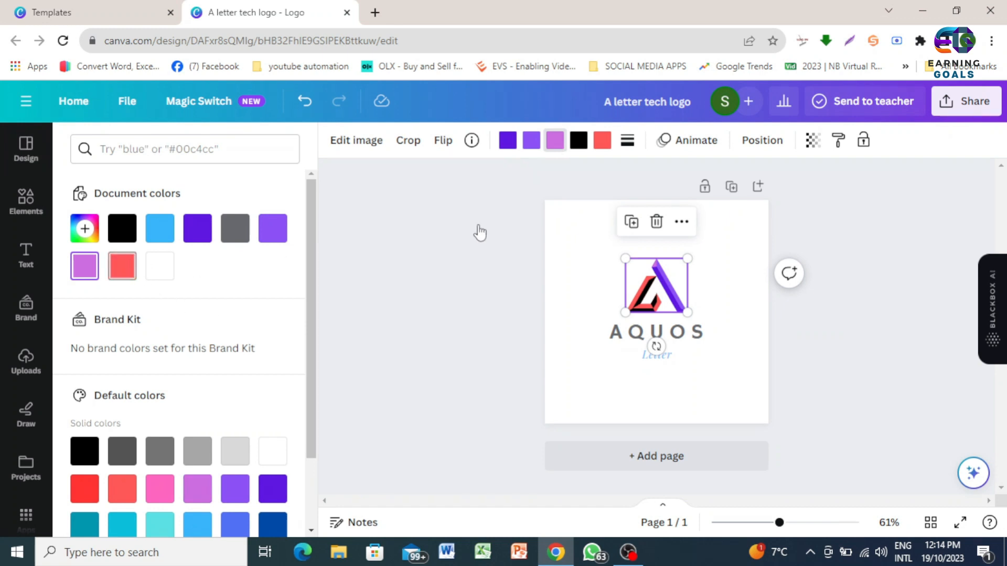
pyautogui.click(531, 140)
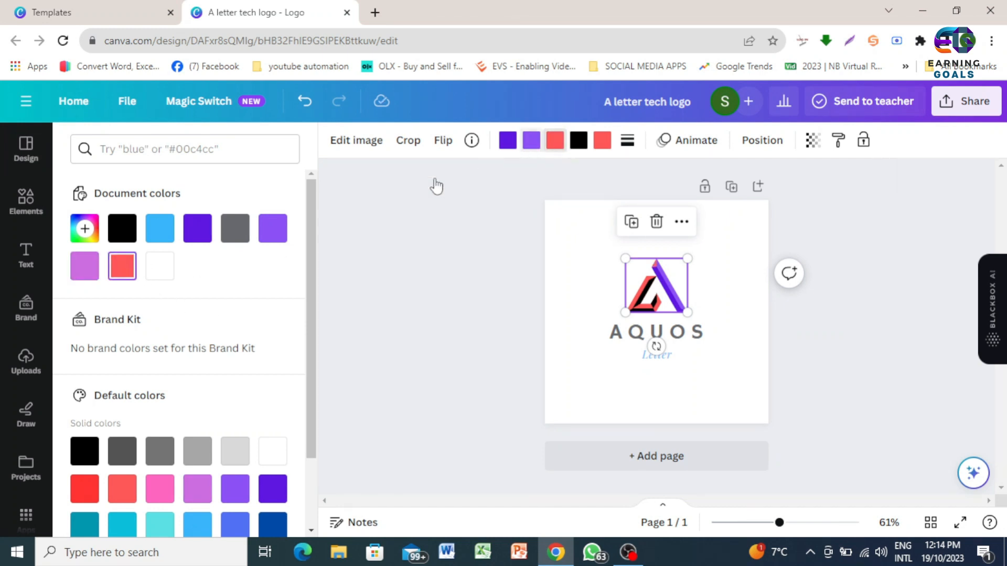
pyautogui.click(508, 149)
pyautogui.click(126, 233)
pyautogui.click(830, 361)
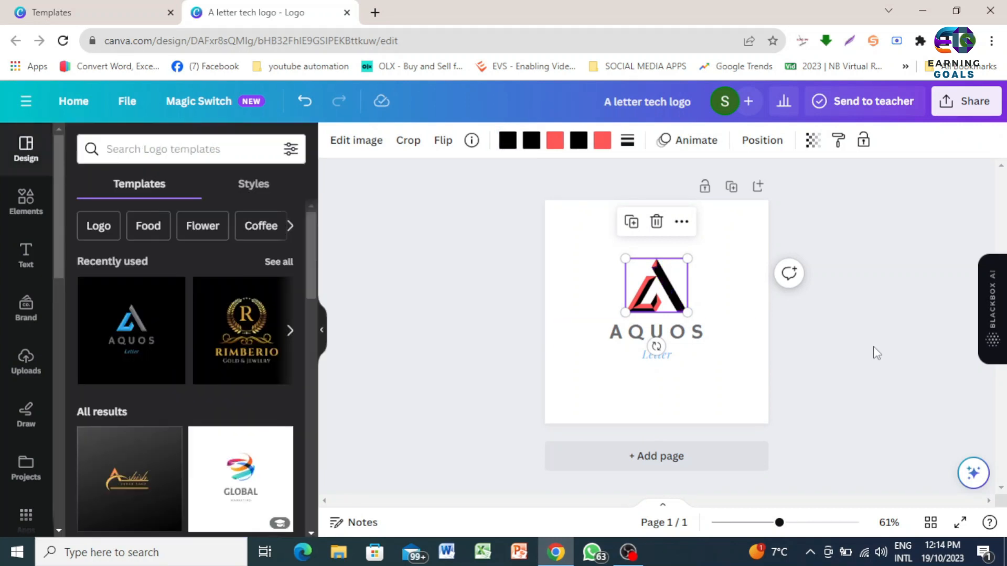
# - Replace the brand name AQUOS with BLOOM and the tagline Letter with STORE
pyautogui.click(685, 337)
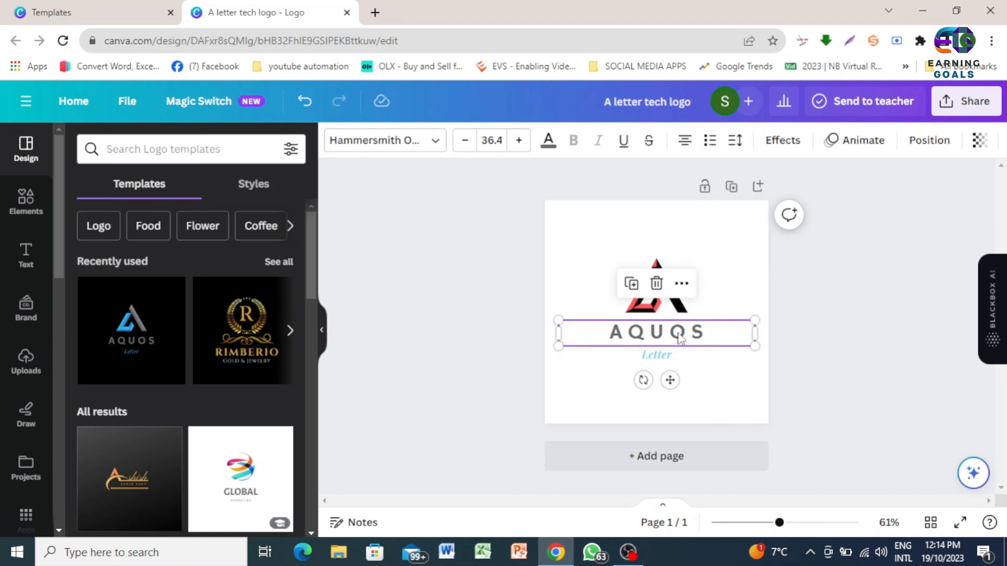
pyautogui.doubleClick(675, 334)
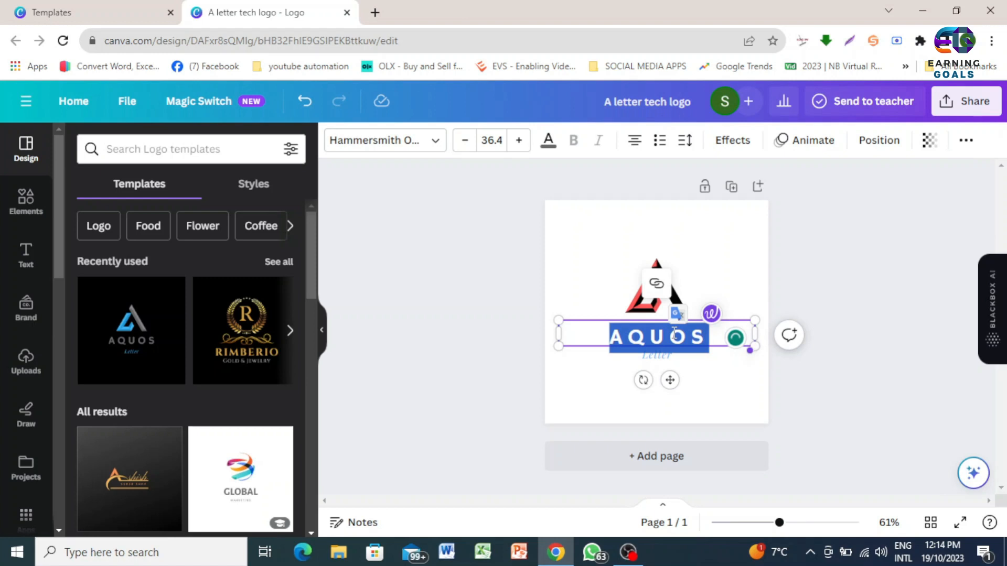
pyautogui.write('BLOOM')
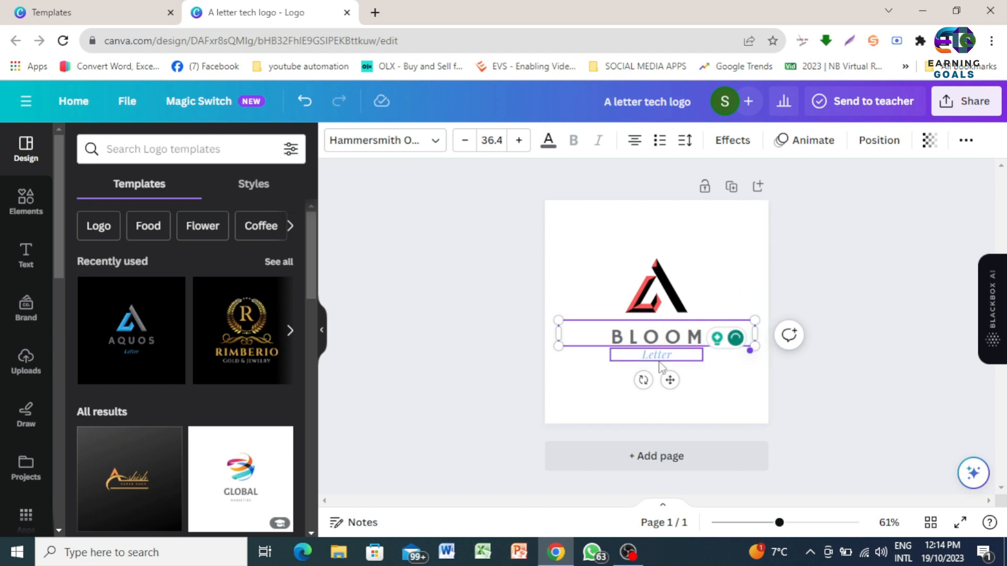
pyautogui.click(662, 359)
pyautogui.doubleClick(660, 363)
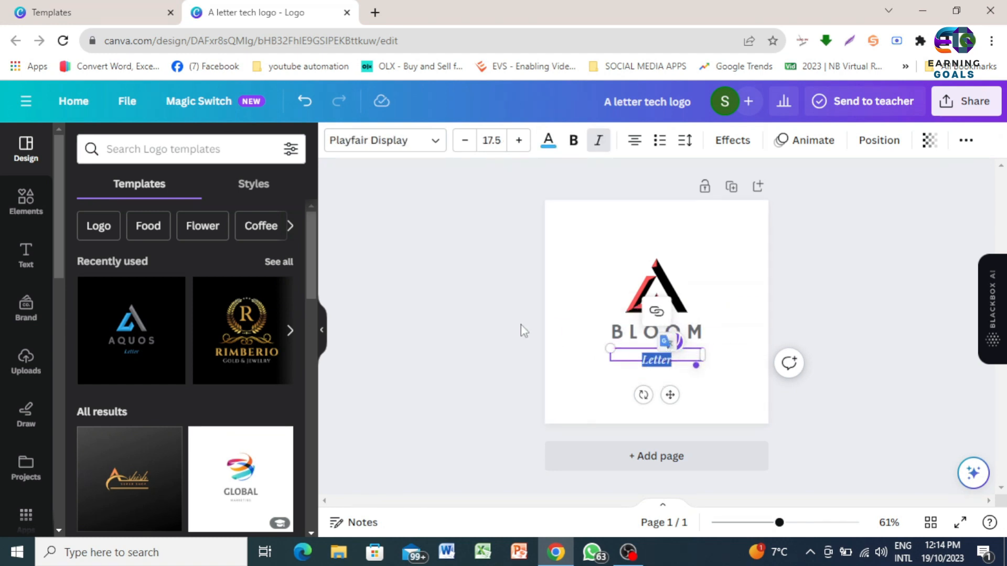
pyautogui.write('STORE')
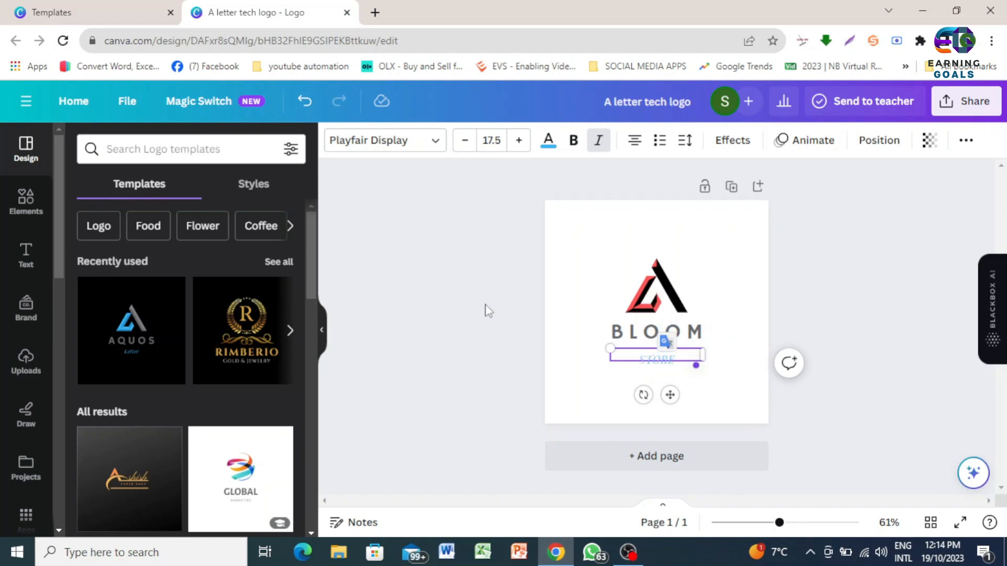
pyautogui.click(476, 283)
# - Recolor the brand name BLOOM black
pyautogui.click(675, 342)
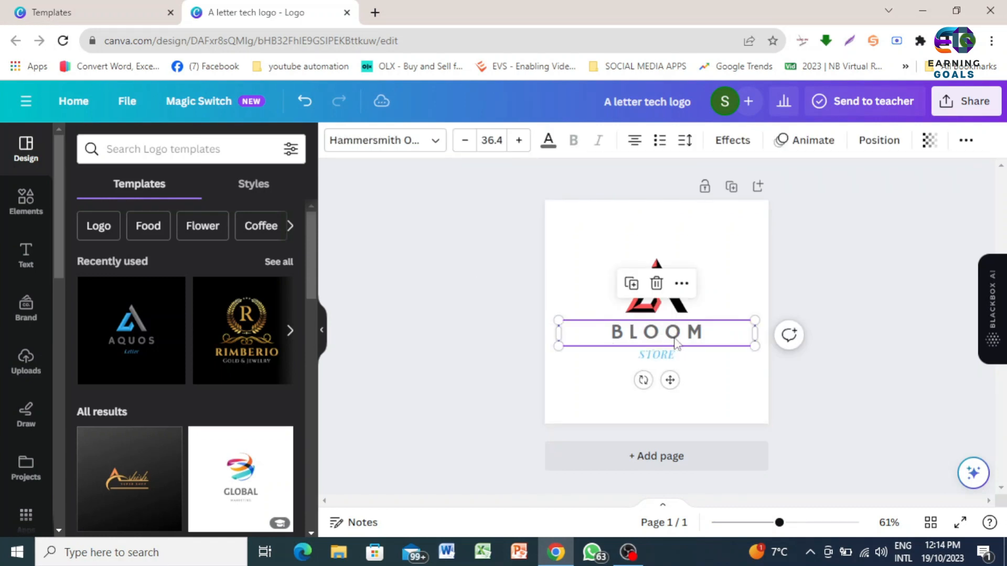
pyautogui.click(556, 146)
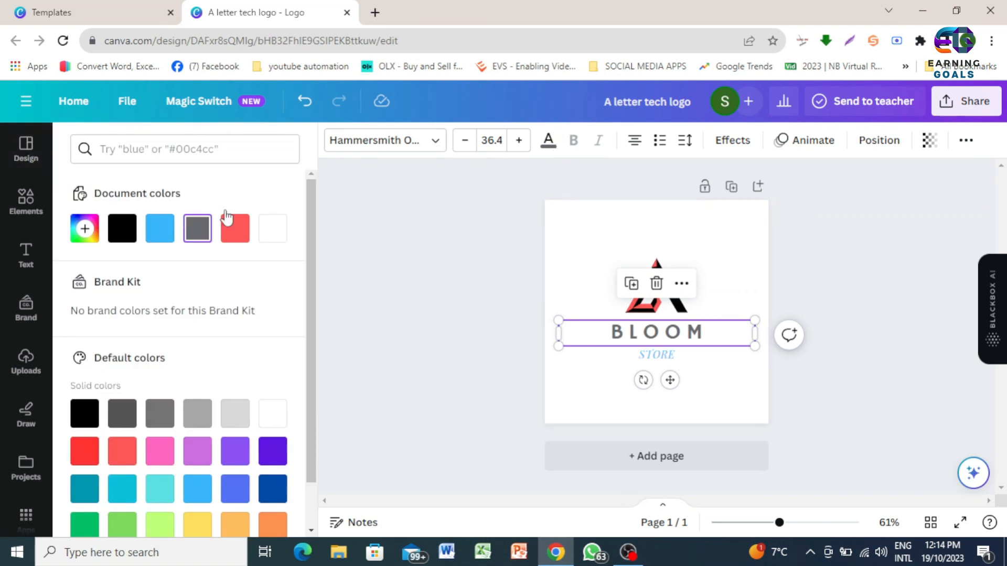
pyautogui.click(113, 232)
pyautogui.click(512, 187)
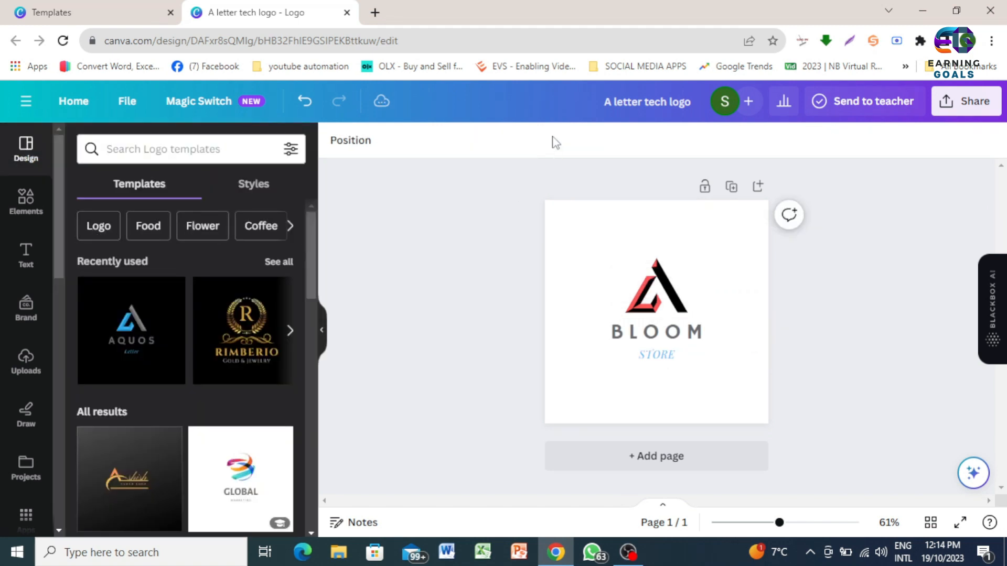
pyautogui.click(655, 335)
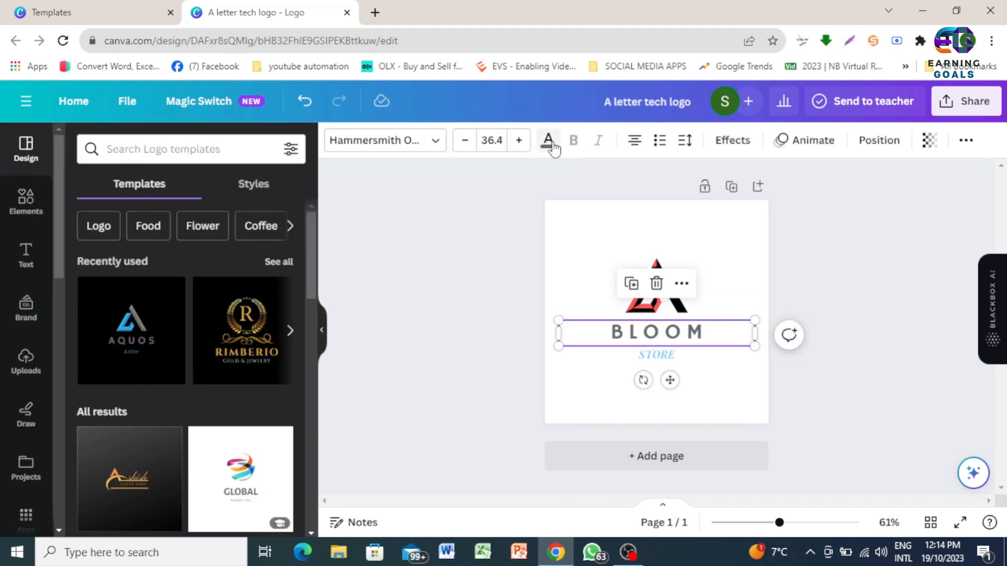
pyautogui.click(548, 140)
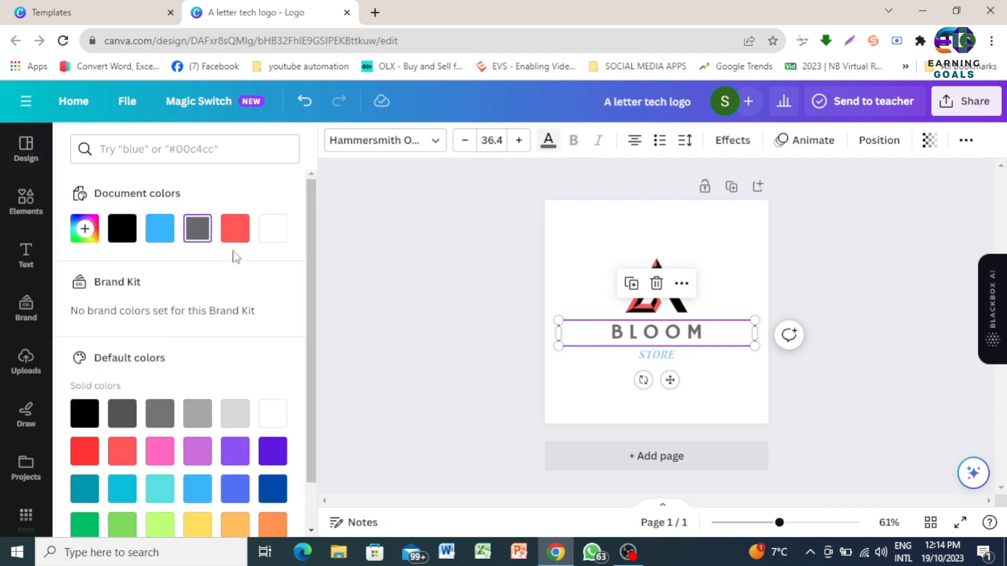
pyautogui.click(124, 235)
pyautogui.click(464, 335)
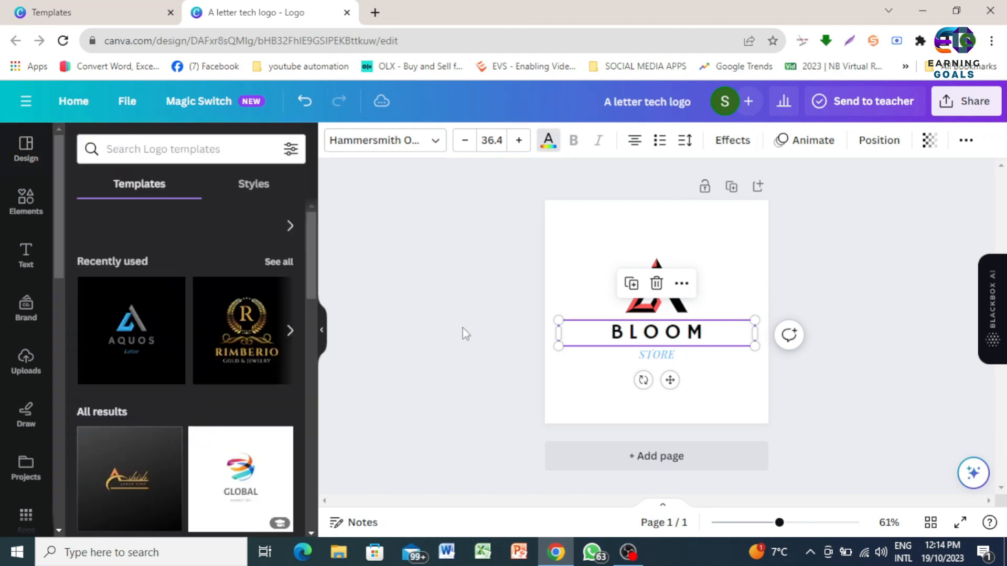
pyautogui.click(593, 283)
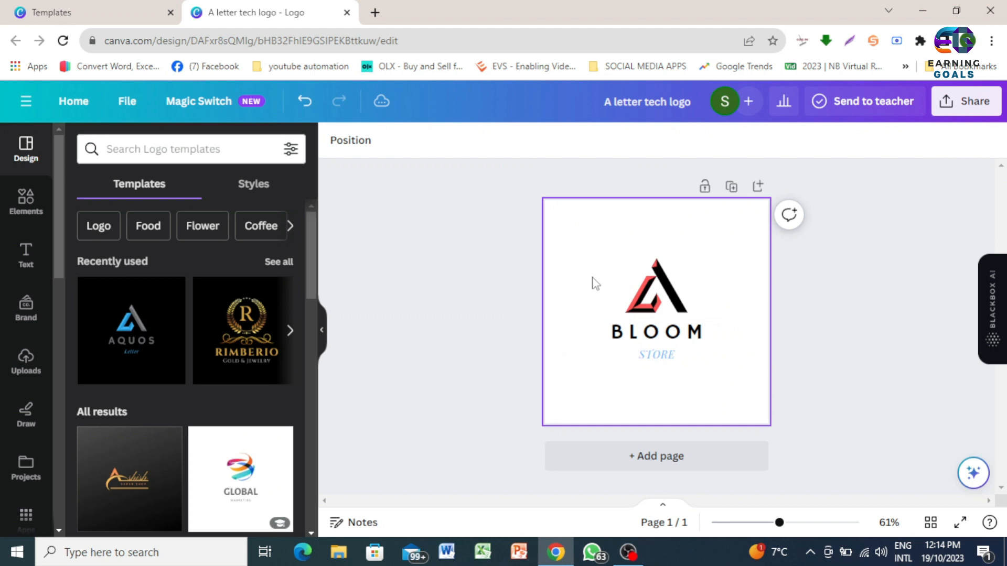
# - Duplicate the A icon, place the copy directly above the original and rotate it upside down
pyautogui.click(675, 297)
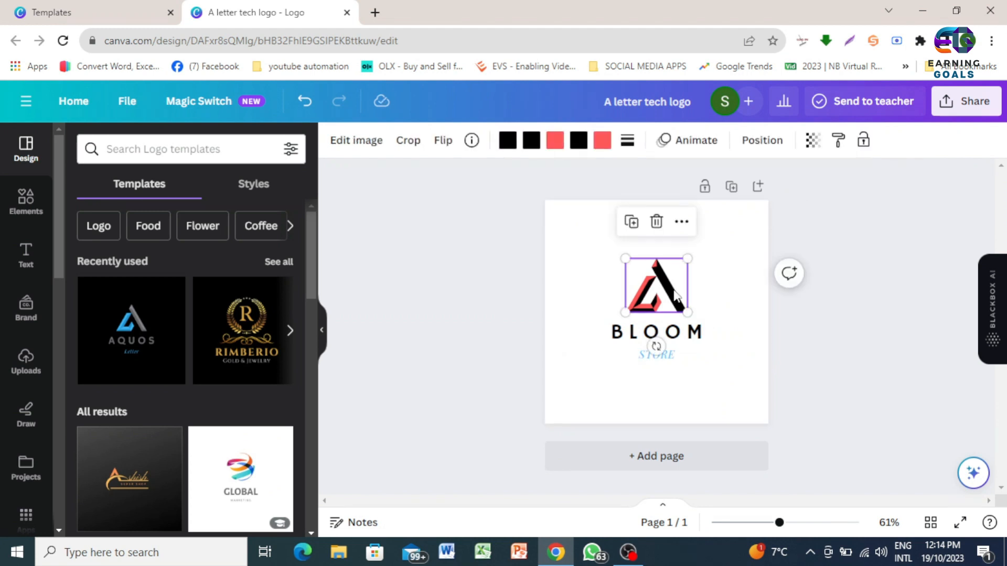
pyautogui.hotkey('ctrl', 'd')
pyautogui.moveTo(668, 307); pyautogui.dragTo(662, 247)
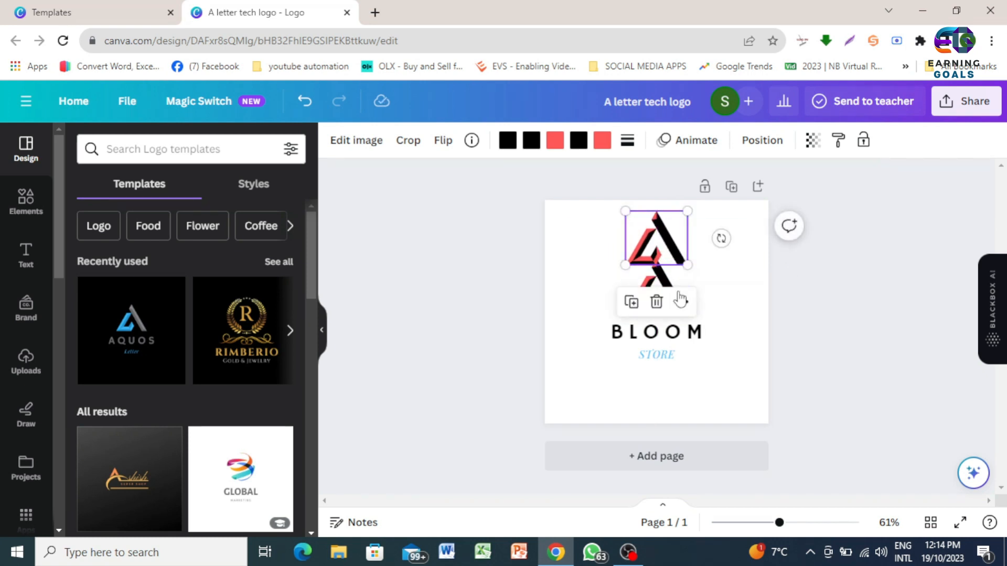
pyautogui.moveTo(721, 238); pyautogui.dragTo(618, 240)
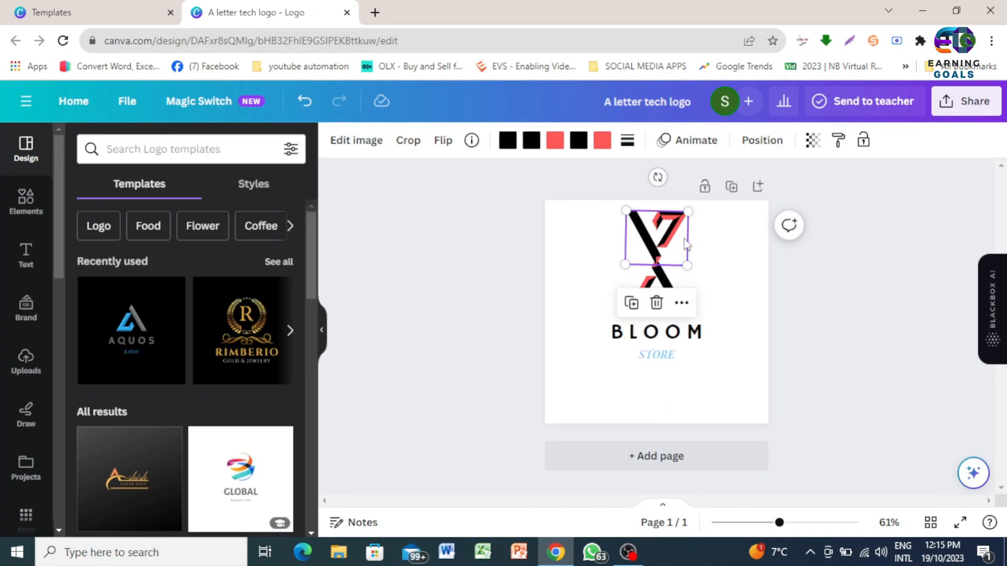
# - Nudge the upside-down A copy down and sideways until its tip joins the original and their black strokes form one diagonal
pyautogui.press('Left')
pyautogui.press('Left')
pyautogui.press('Left')
pyautogui.press('Left')
pyautogui.press('Left')
pyautogui.press('Left')
pyautogui.press('Left')
pyautogui.press('Left')
pyautogui.press('Left')
pyautogui.press('Left')
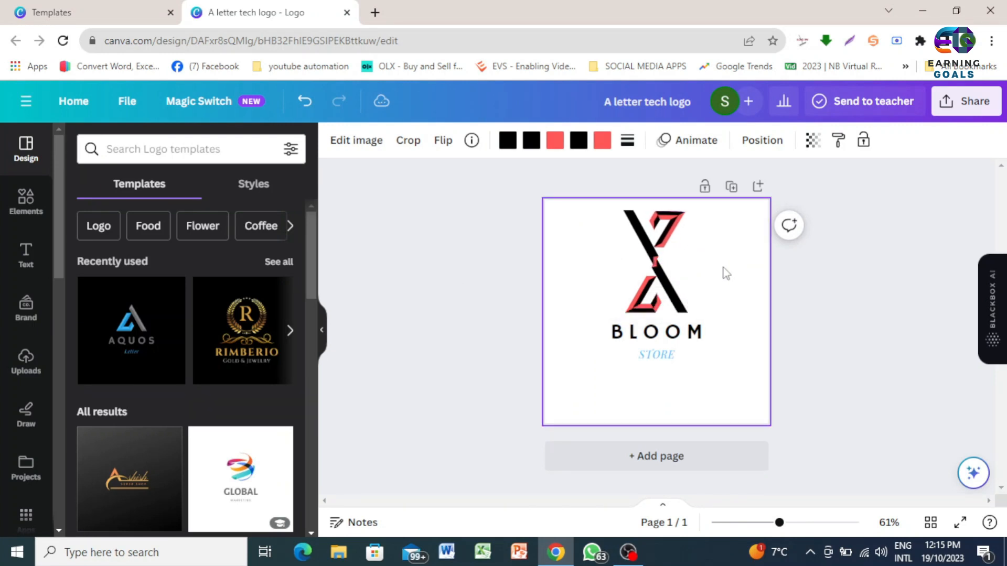
pyautogui.press('Down')
pyautogui.press('Down')
pyautogui.press('Down')
pyautogui.press('Down')
pyautogui.press('Down')
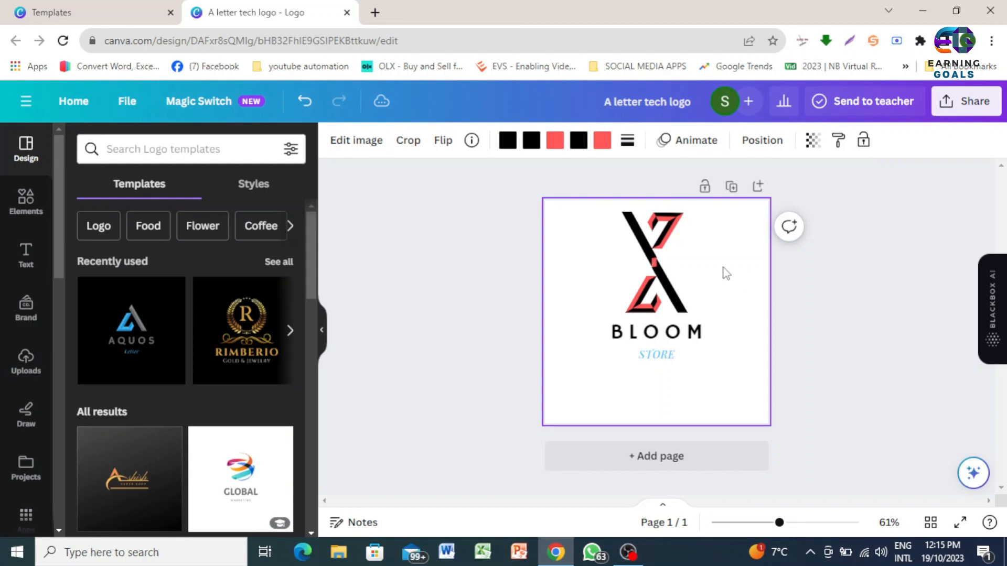
pyautogui.press('Down')
pyautogui.press('Down')
pyautogui.press('Down')
pyautogui.press('Down')
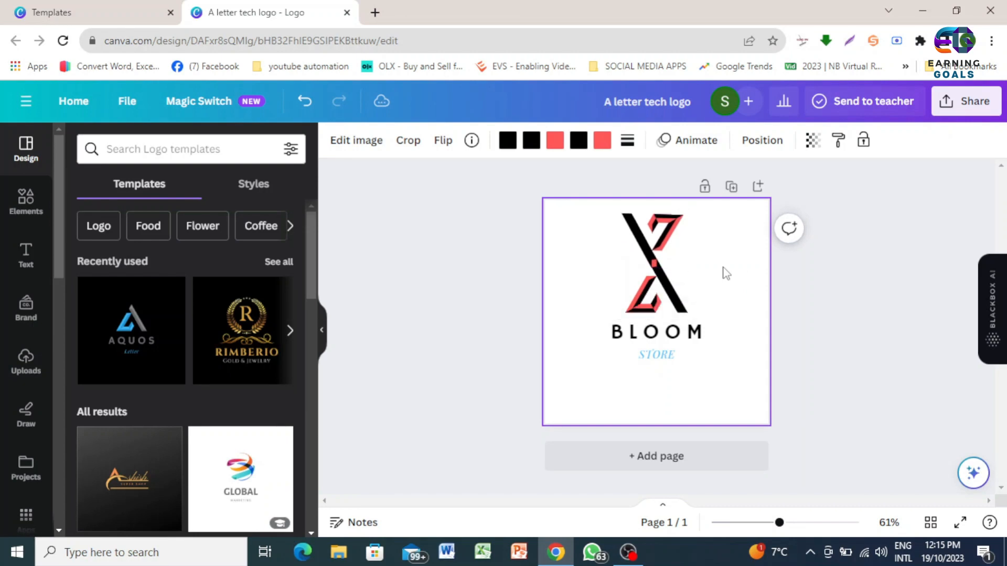
pyautogui.press('Down')
pyautogui.press('Down')
pyautogui.press('Right')
pyautogui.press('Right')
pyautogui.press('Right')
pyautogui.press('Right')
pyautogui.press('Right')
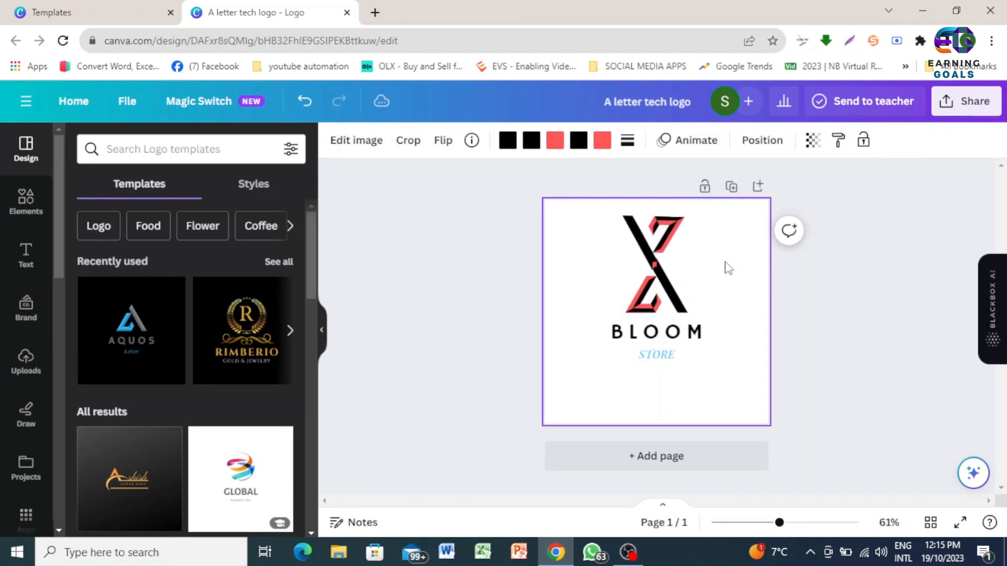
pyautogui.press('Down')
pyautogui.press('Down')
pyautogui.press('Down')
pyautogui.press('Down')
pyautogui.press('Down')
pyautogui.press('Down')
pyautogui.press('Down')
pyautogui.press('Down')
pyautogui.press('Down')
pyautogui.press('Down')
pyautogui.press('Down')
pyautogui.press('Down')
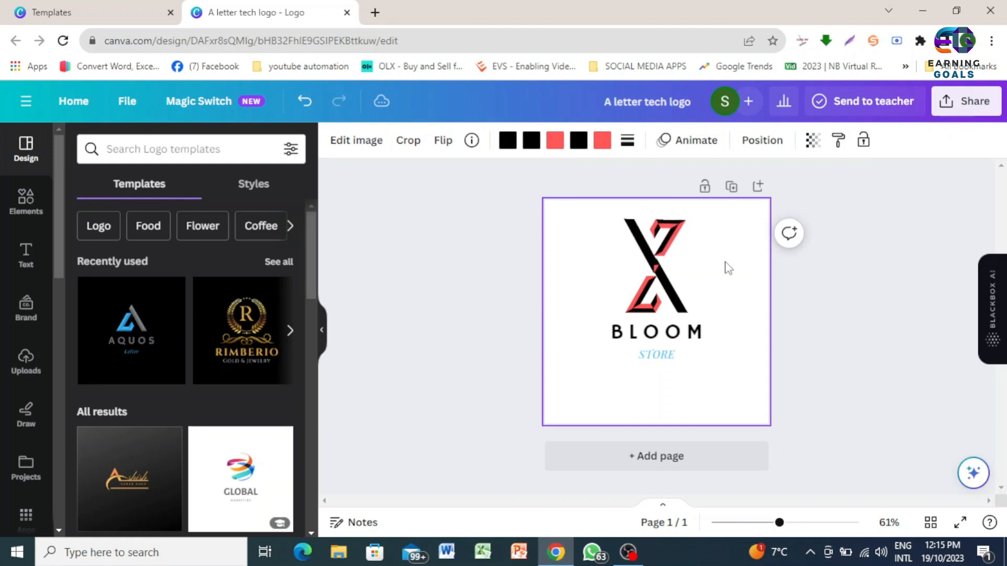
pyautogui.press('Right')
pyautogui.press('Right')
pyautogui.press('Right')
pyautogui.press('Right')
pyautogui.press('Right')
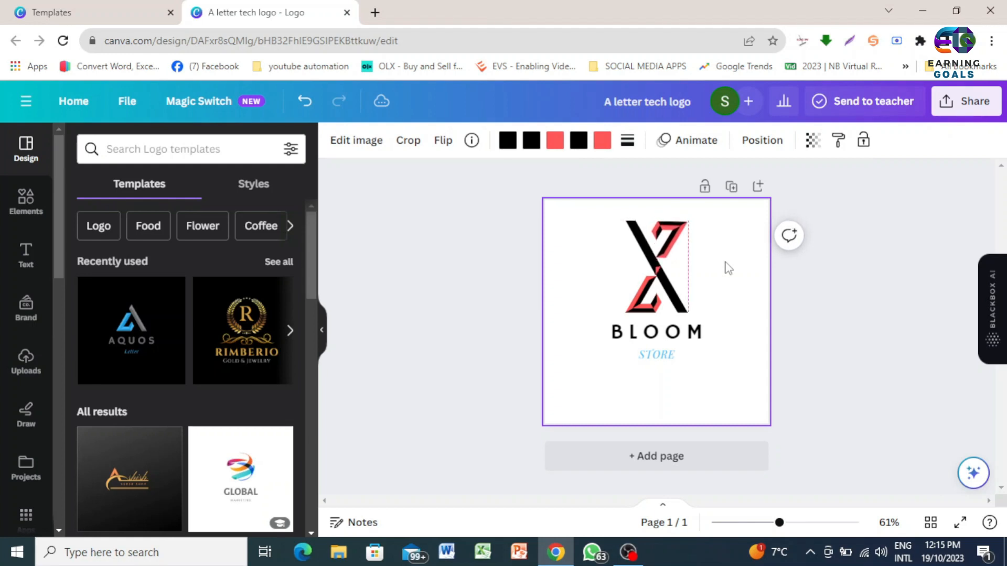
pyautogui.click(452, 292)
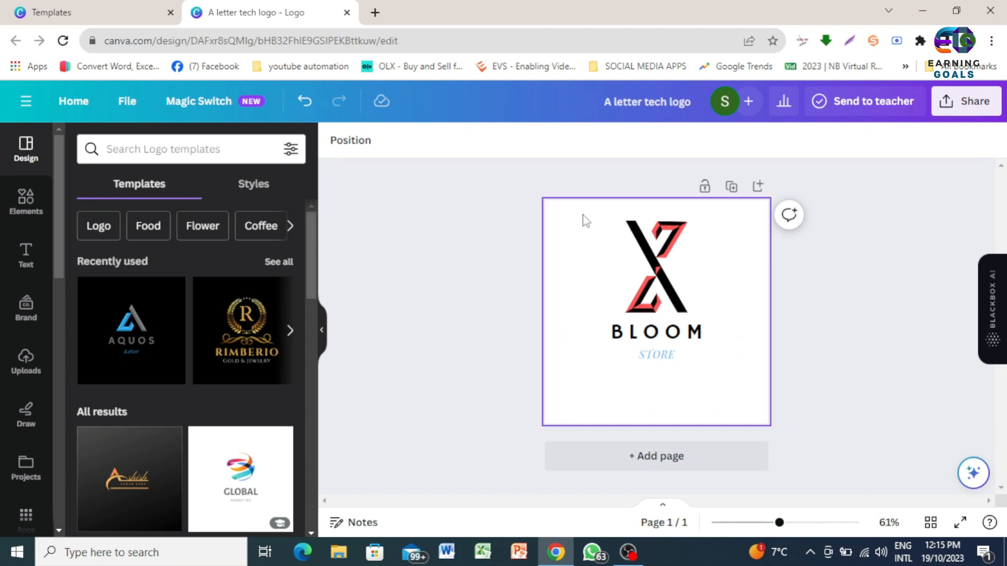
# - Select both halves of the icon and scale them down together to a little over half their size
pyautogui.moveTo(591, 216); pyautogui.dragTo(729, 314)
pyautogui.moveTo(664, 233); pyautogui.dragTo(664, 258)
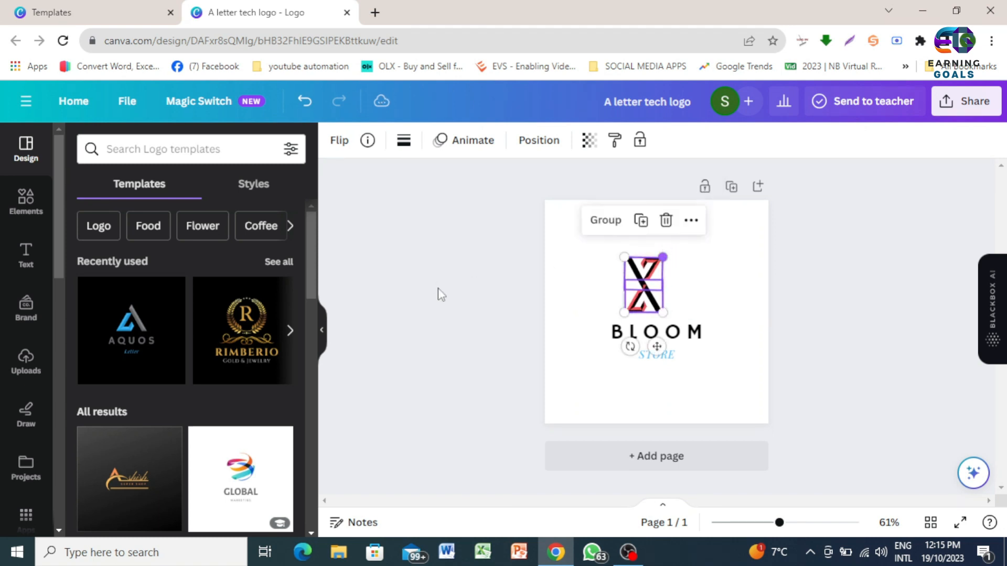
pyautogui.click(441, 293)
# - Group the upper and lower halves of the icon into one object
pyautogui.click(642, 283)
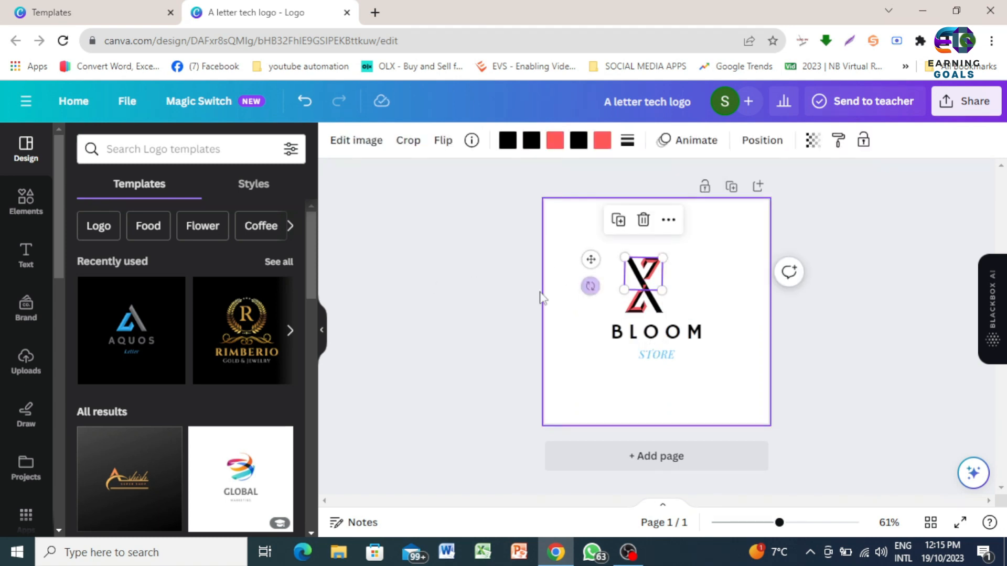
pyautogui.click(694, 260)
pyautogui.moveTo(690, 241); pyautogui.dragTo(610, 319)
pyautogui.click(604, 223)
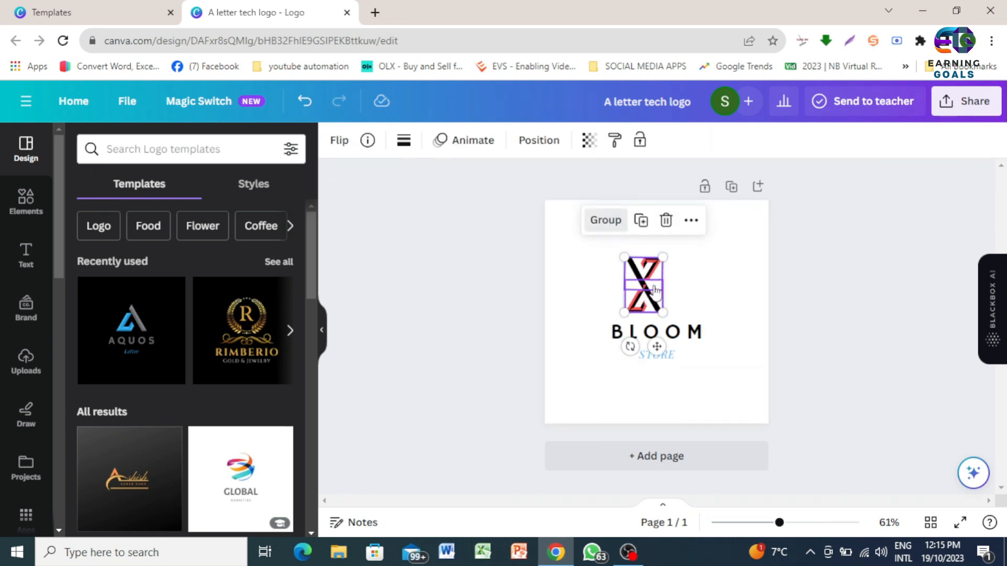
pyautogui.click(603, 297)
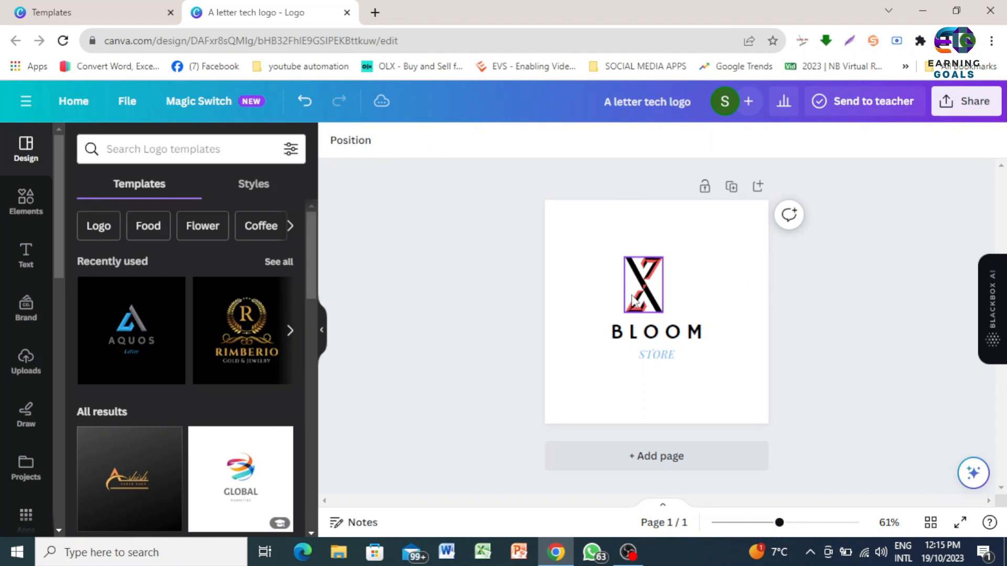
pyautogui.click(633, 302)
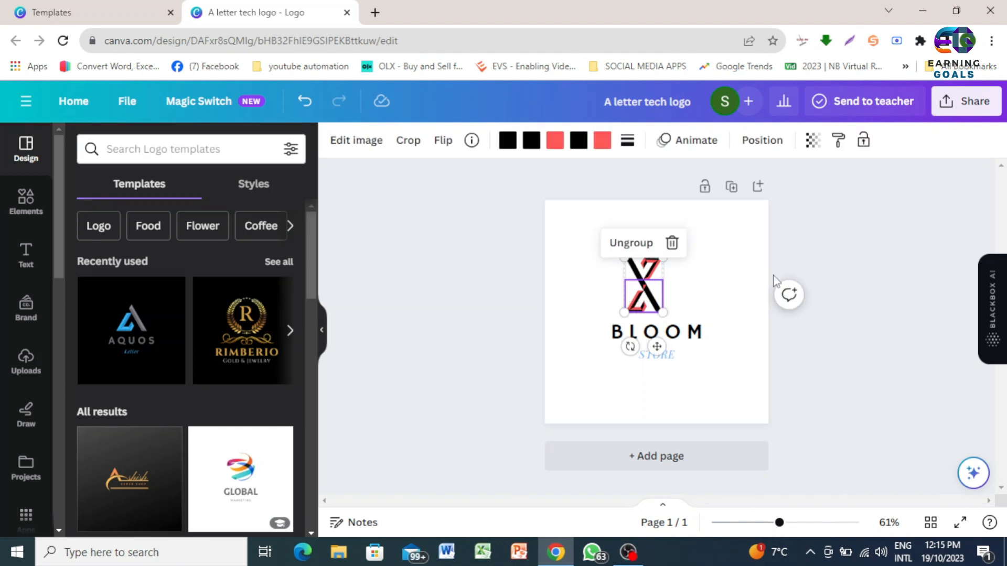
# - Move the grouped icon so it is horizontally centered above the brand name
pyautogui.click(451, 299)
pyautogui.moveTo(649, 287); pyautogui.dragTo(662, 287)
pyautogui.click(582, 361)
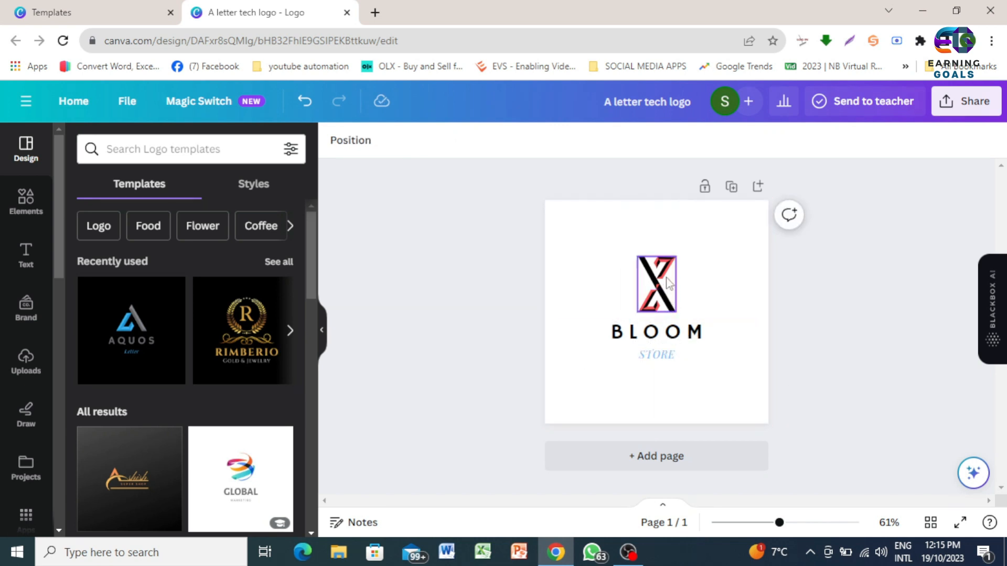
# - Replace the brand name BLOOM with ZLOOM and delete the STORE tagline
pyautogui.click(659, 338)
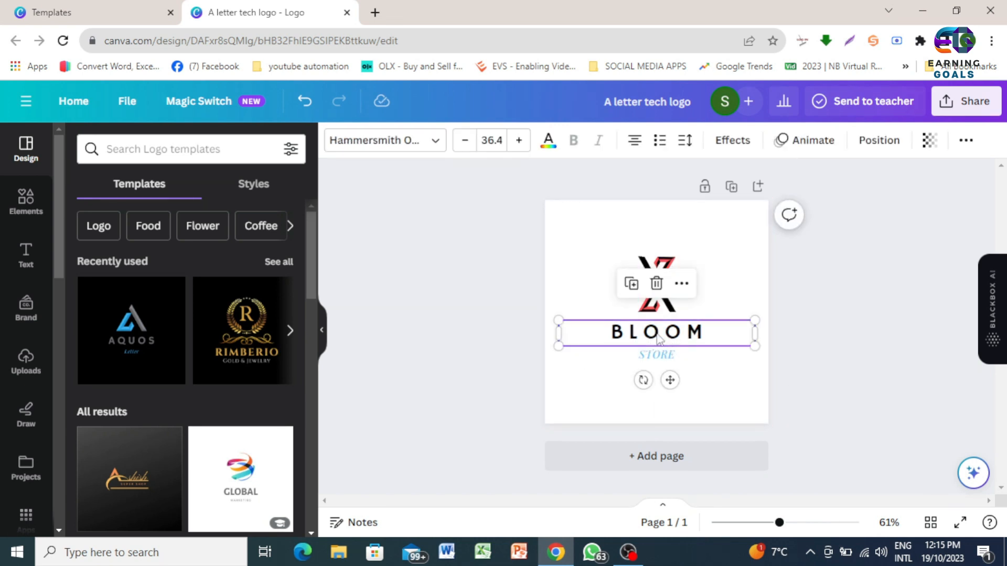
pyautogui.click(658, 337)
pyautogui.doubleClick(657, 335)
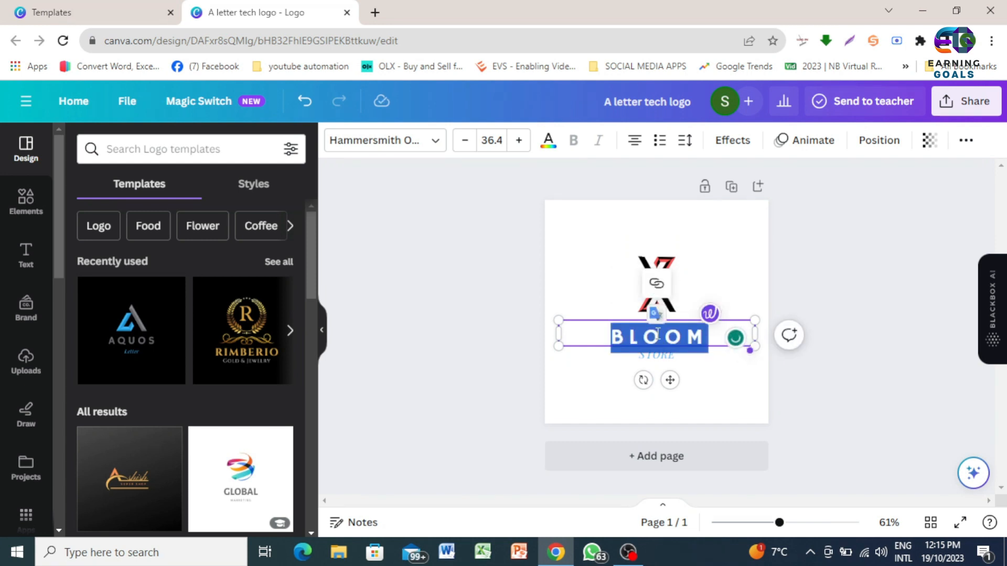
pyautogui.write('ZLOOM')
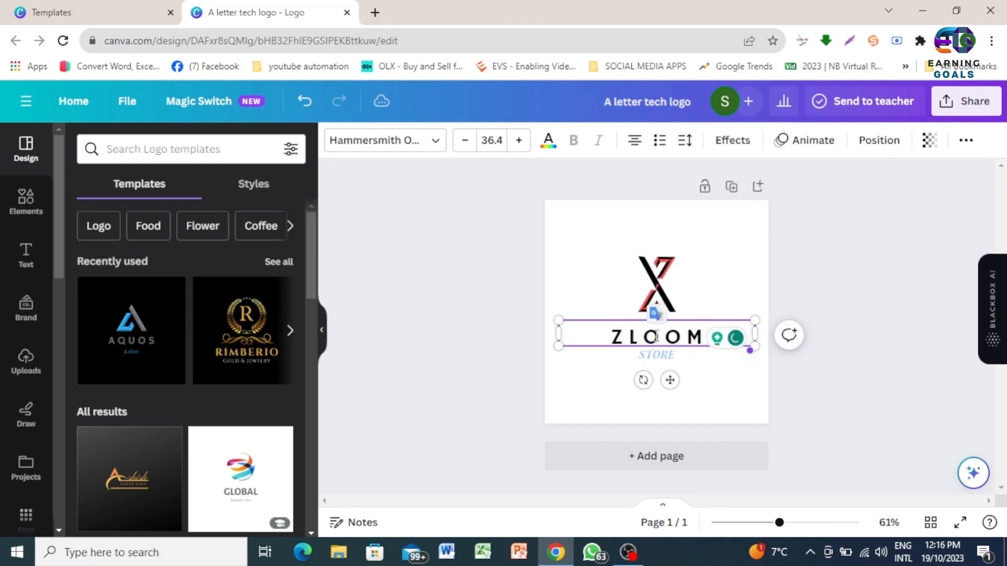
pyautogui.click(573, 283)
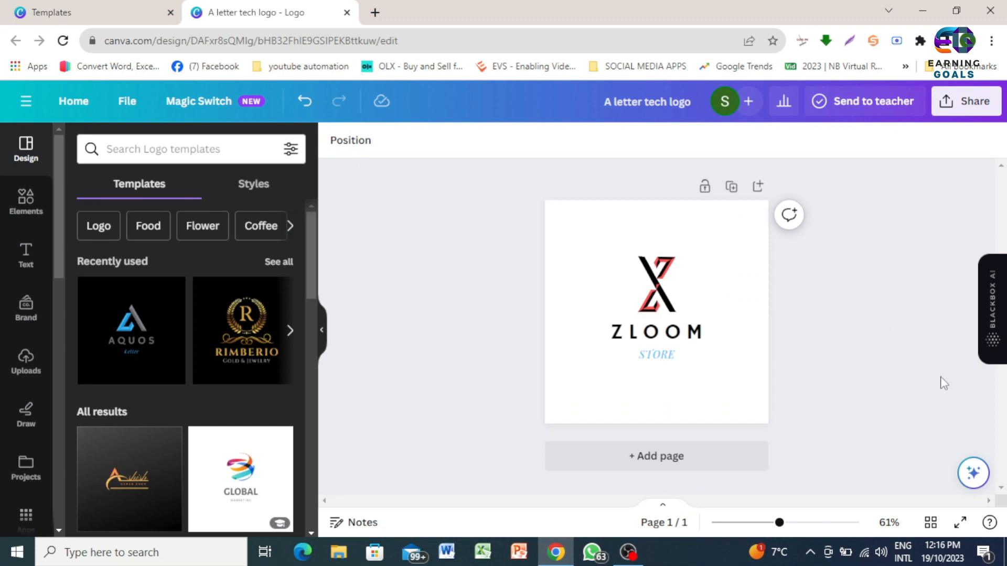
pyautogui.click(666, 361)
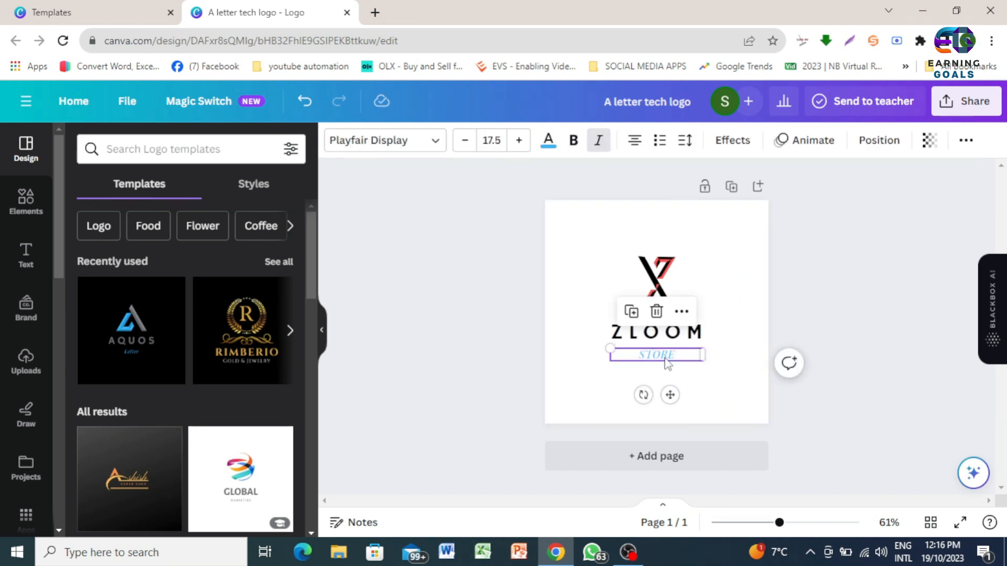
pyautogui.press('Delete')
# - Shrink the grouped icon to about 80 percent of its size and center it above the brand name ZLOOM
pyautogui.click(656, 296)
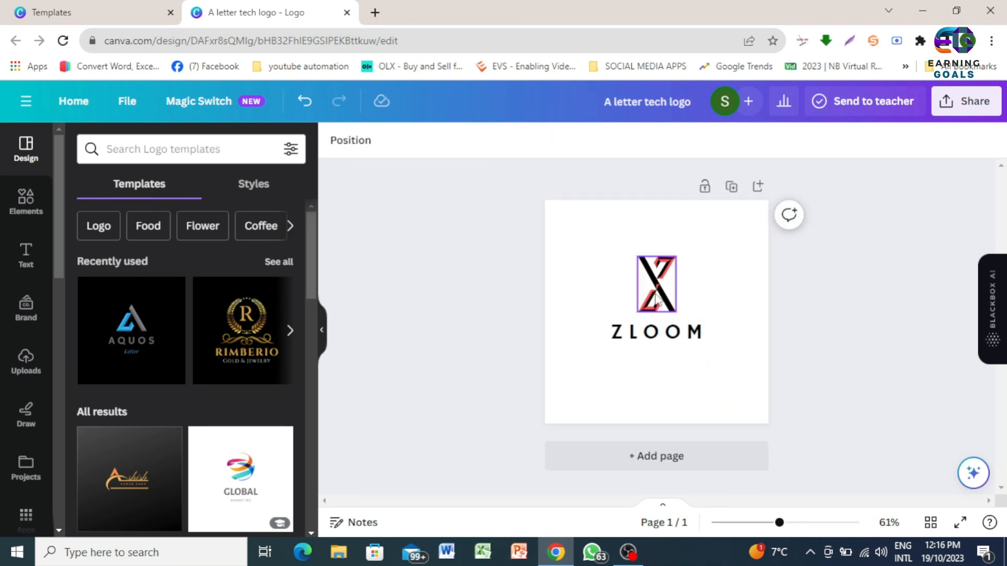
pyautogui.click(675, 284)
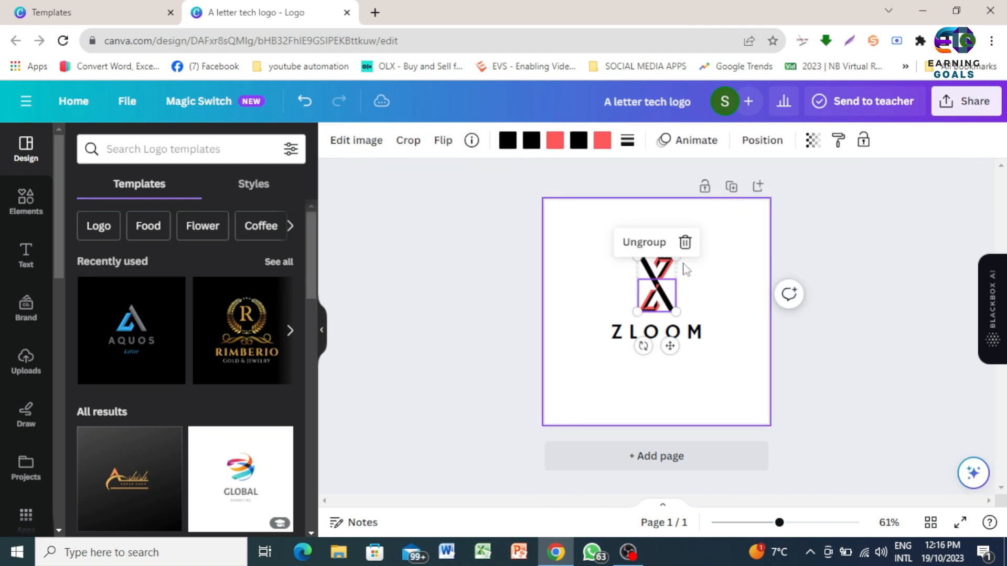
pyautogui.moveTo(675, 263); pyautogui.dragTo(668, 268)
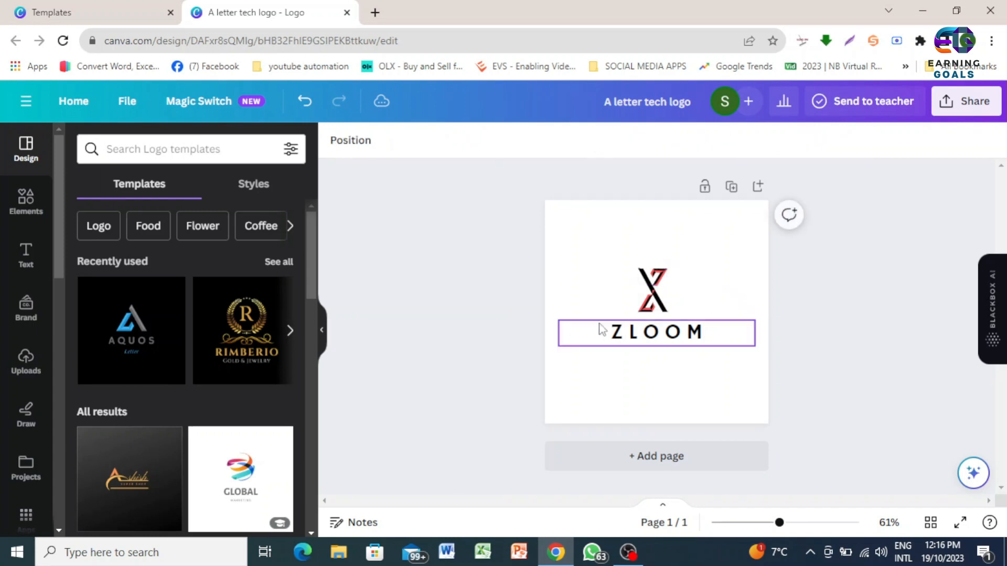
pyautogui.click(655, 305)
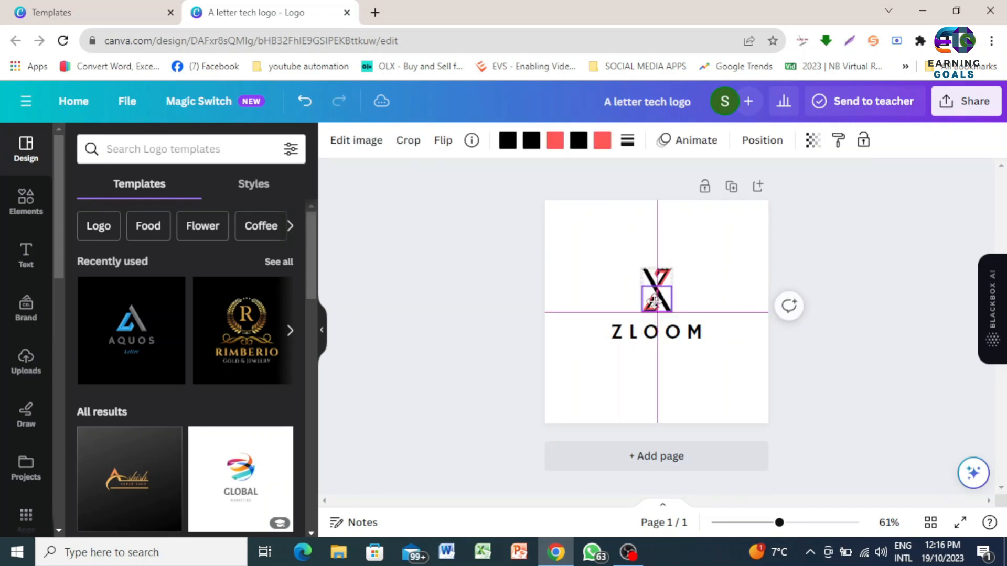
pyautogui.click(428, 332)
pyautogui.moveTo(670, 343); pyautogui.dragTo(669, 337)
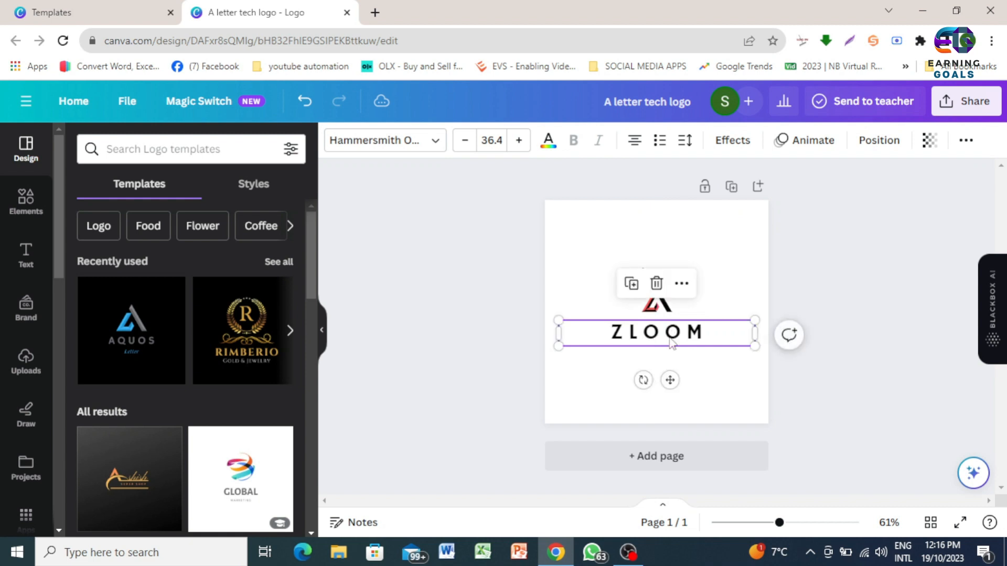
pyautogui.click(858, 367)
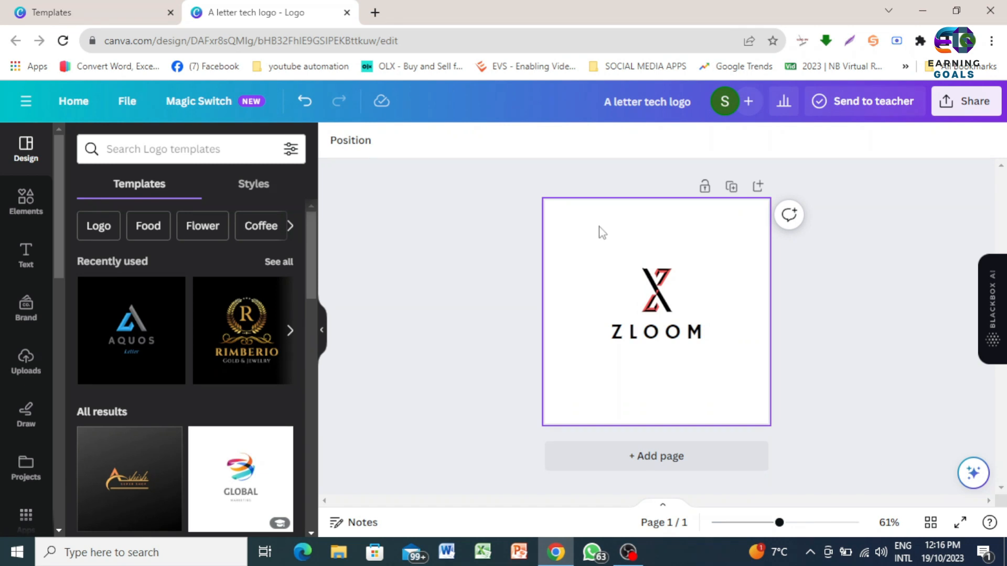
# - Group the icon and the brand name ZLOOM into one object
pyautogui.moveTo(594, 223); pyautogui.dragTo(707, 360)
pyautogui.moveTo(676, 306); pyautogui.dragTo(676, 307)
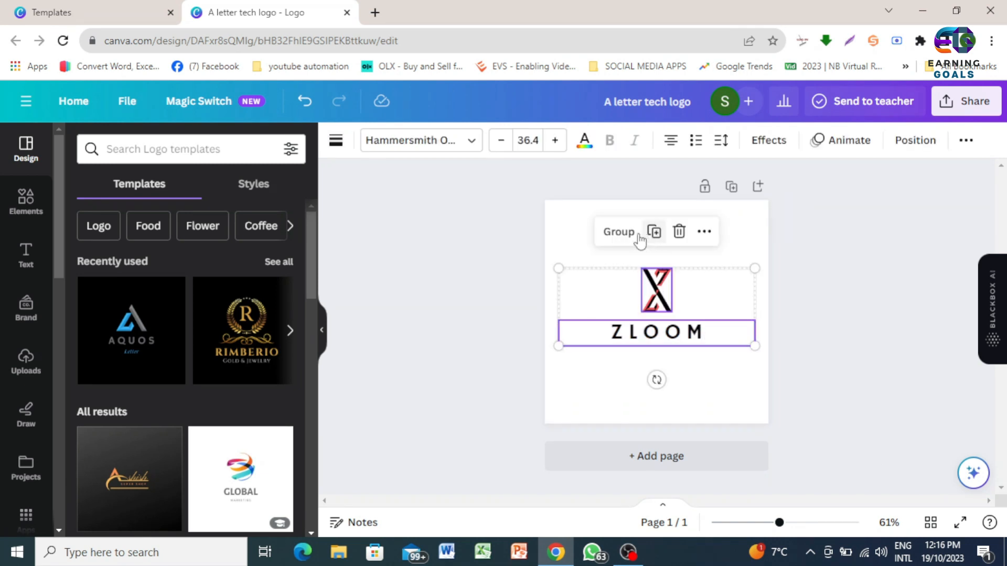
pyautogui.click(613, 231)
pyautogui.click(854, 337)
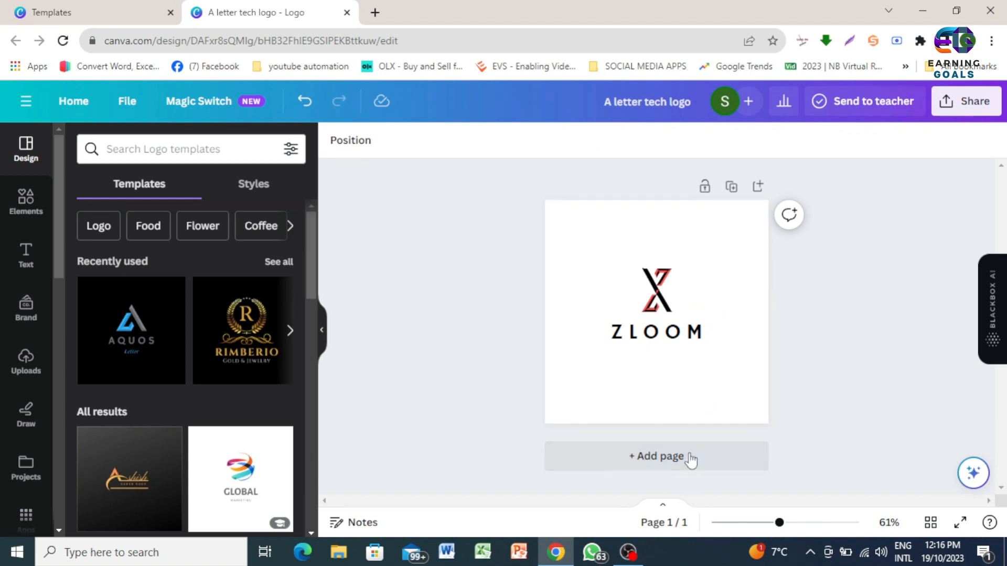
# - Download the logo as a PNG at size 1 (500 × 500 px) with a transparent background
pyautogui.click(971, 107)
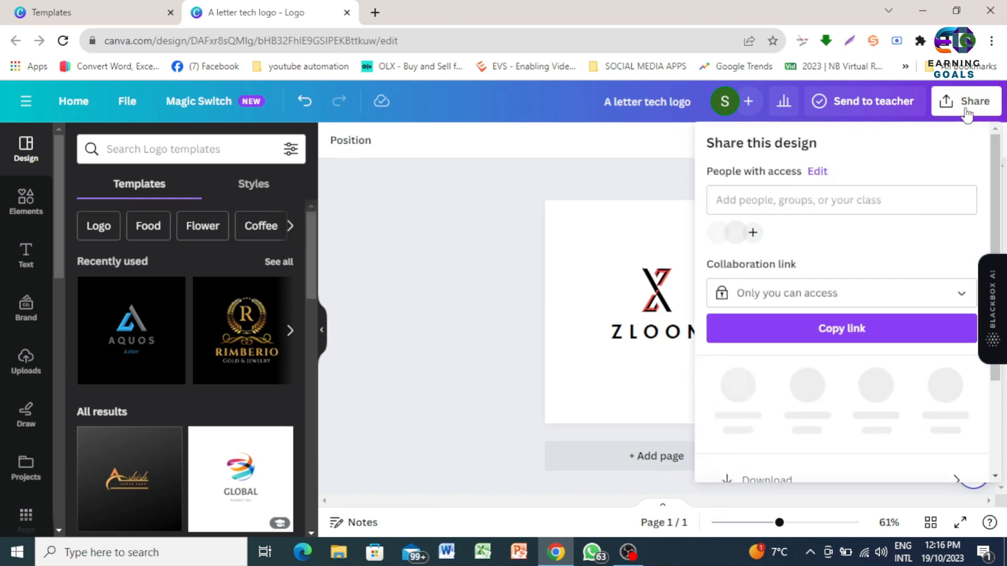
pyautogui.scroll(-3, 823, 454)
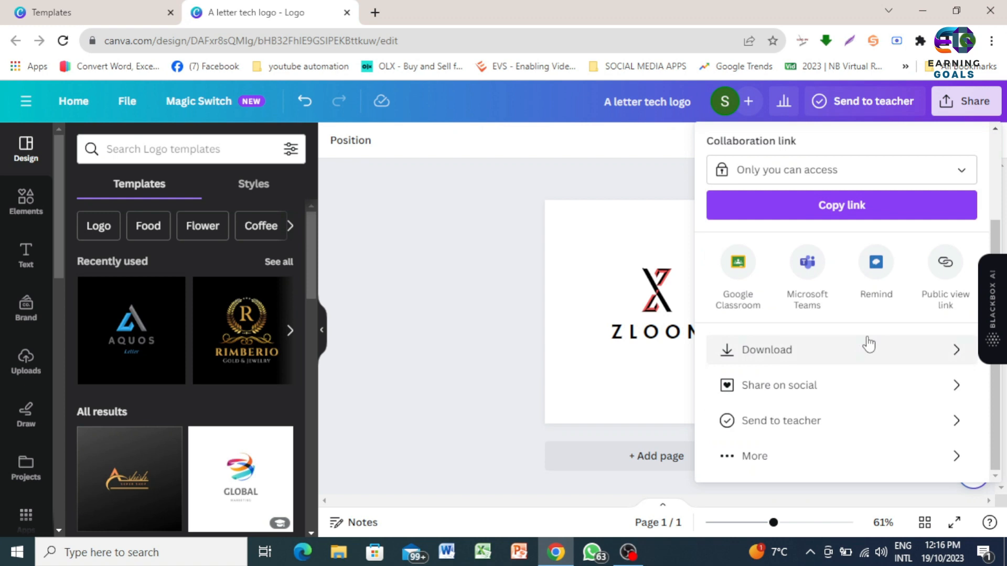
pyautogui.click(868, 351)
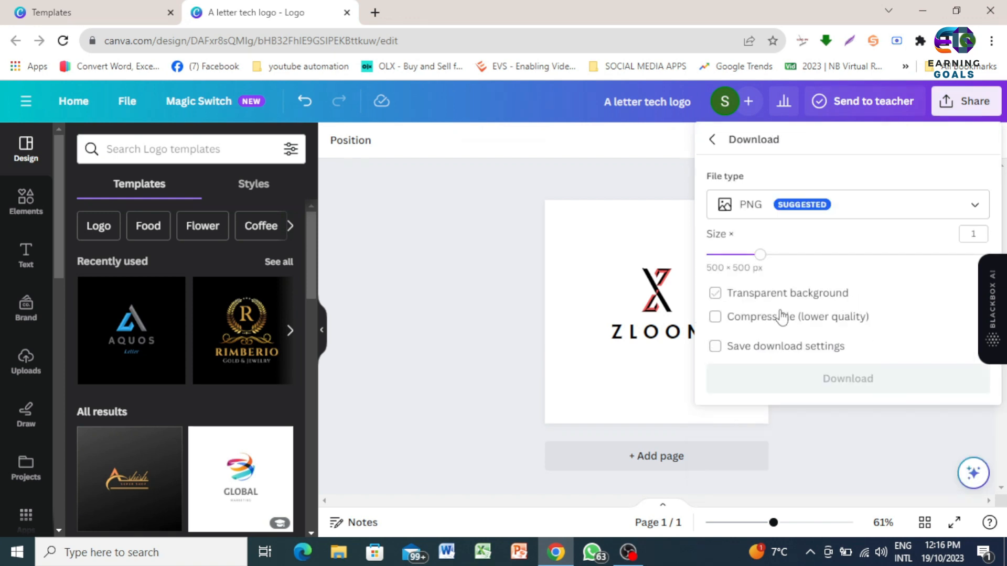
pyautogui.click(714, 292)
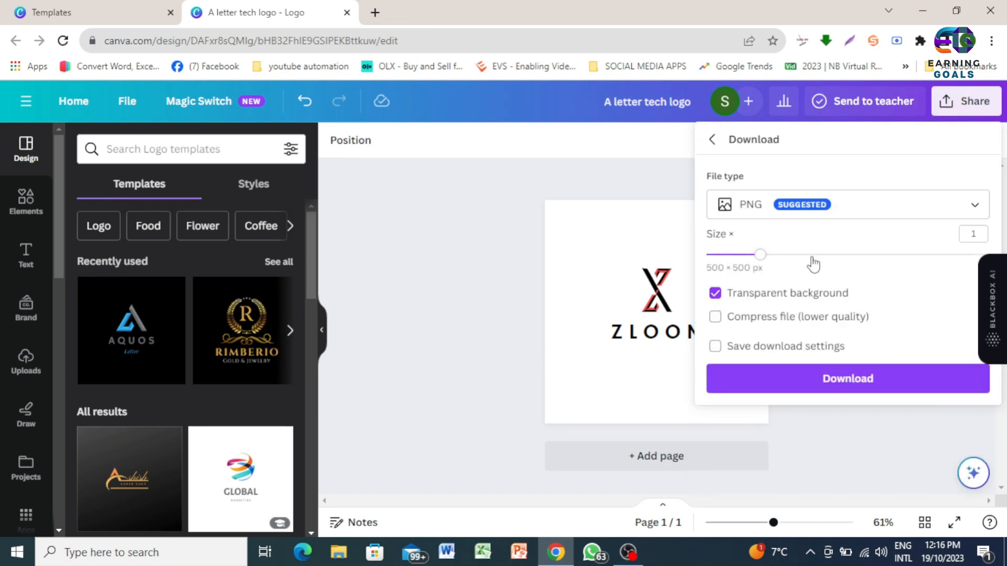
pyautogui.click(835, 378)
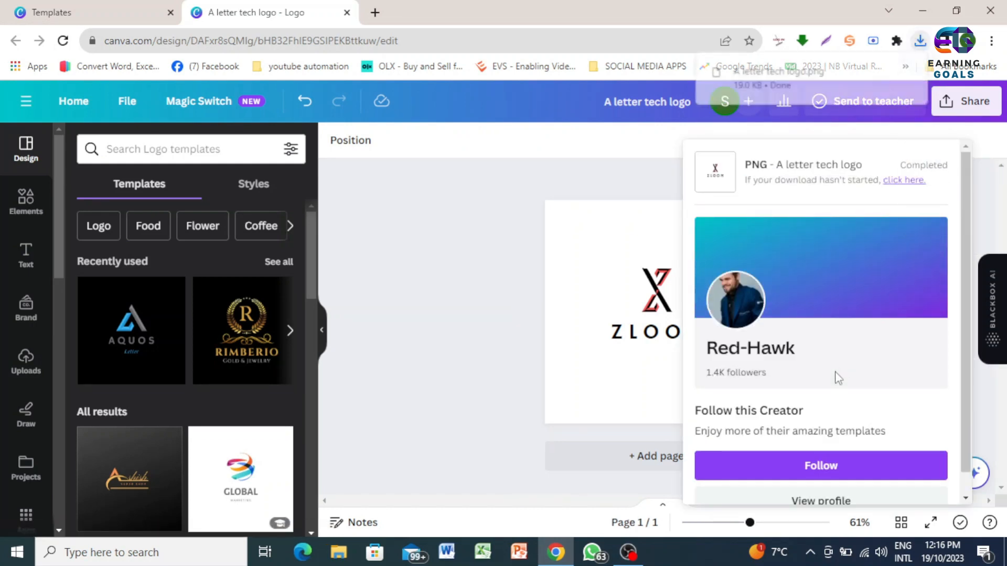
# - Open the downloaded file A letter tech logo.png to check its transparent background, and return to the design
pyautogui.click(920, 43)
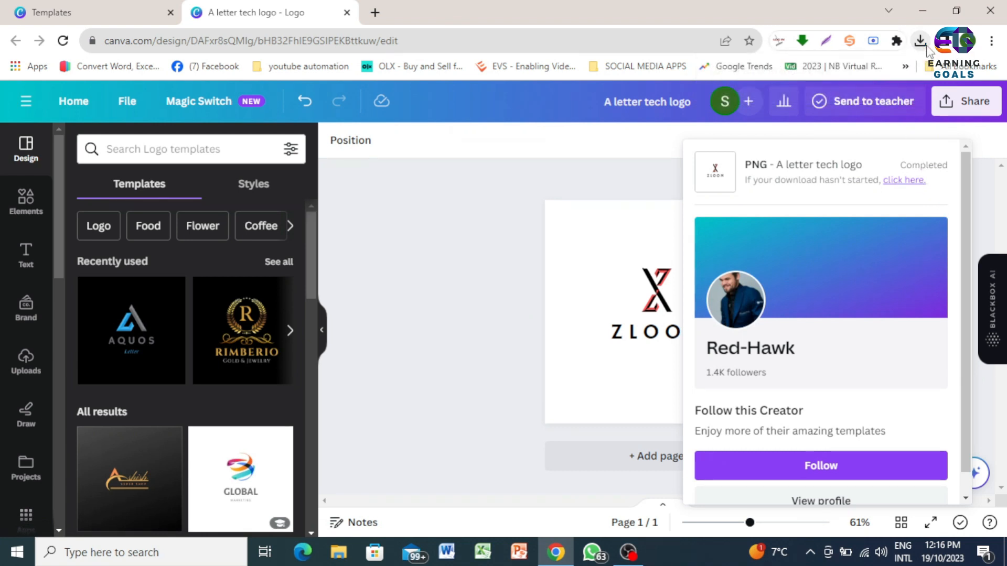
pyautogui.click(921, 42)
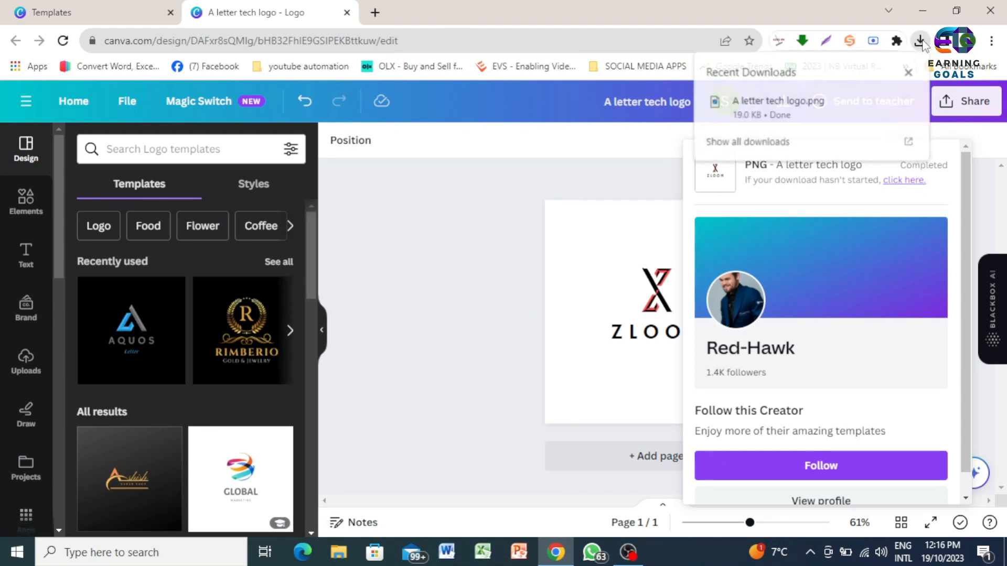
pyautogui.click(777, 117)
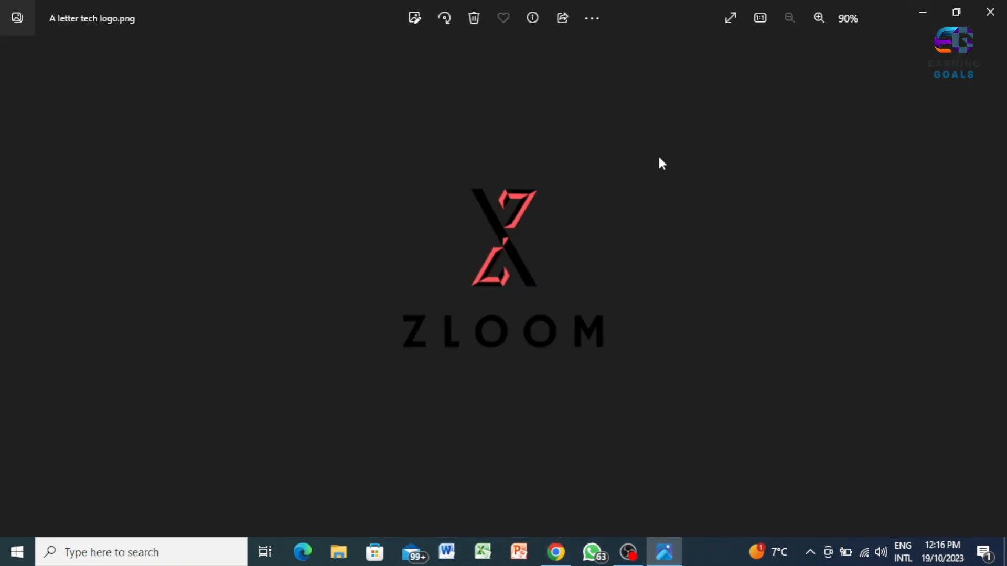
pyautogui.click(990, 11)
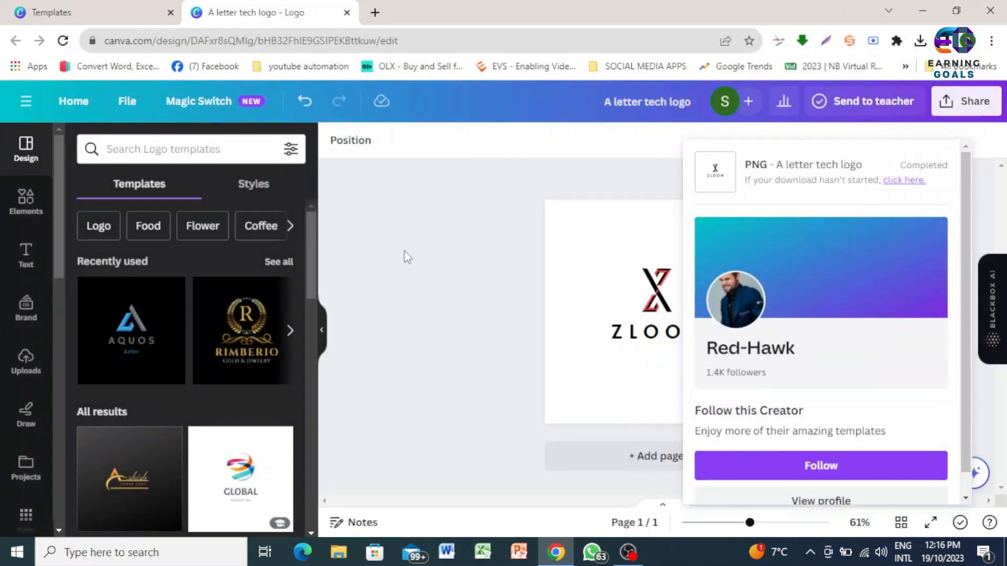
pyautogui.click(665, 231)
# - Download the logo as a PNG at size 1.625 (813 × 813 px) without a transparent background
pyautogui.click(974, 105)
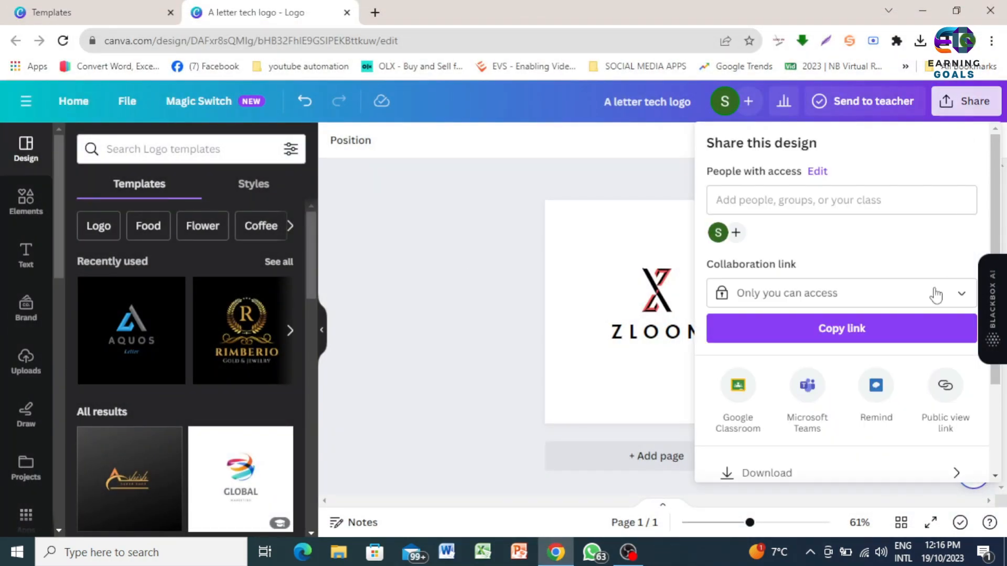
pyautogui.click(823, 473)
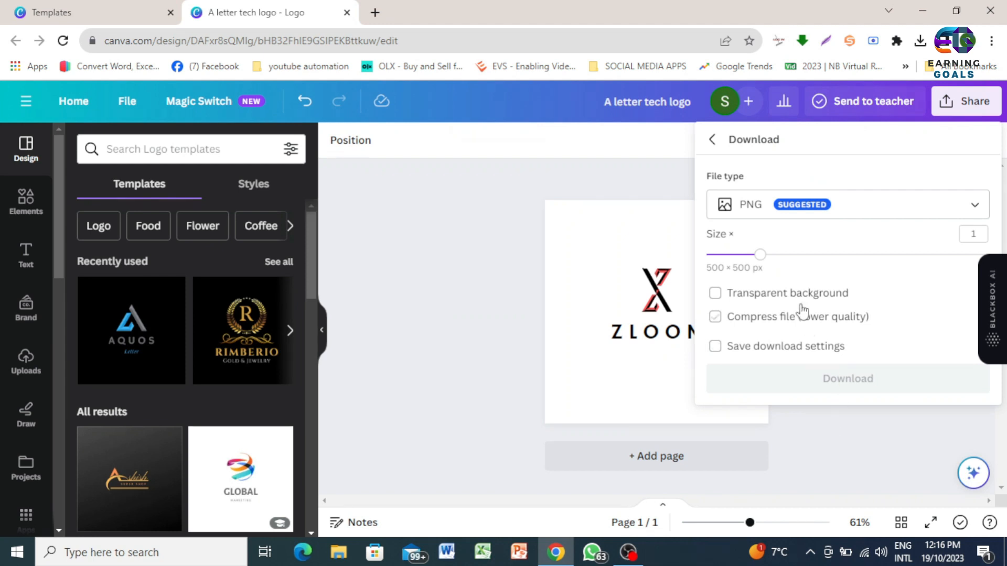
pyautogui.moveTo(759, 254); pyautogui.dragTo(827, 255)
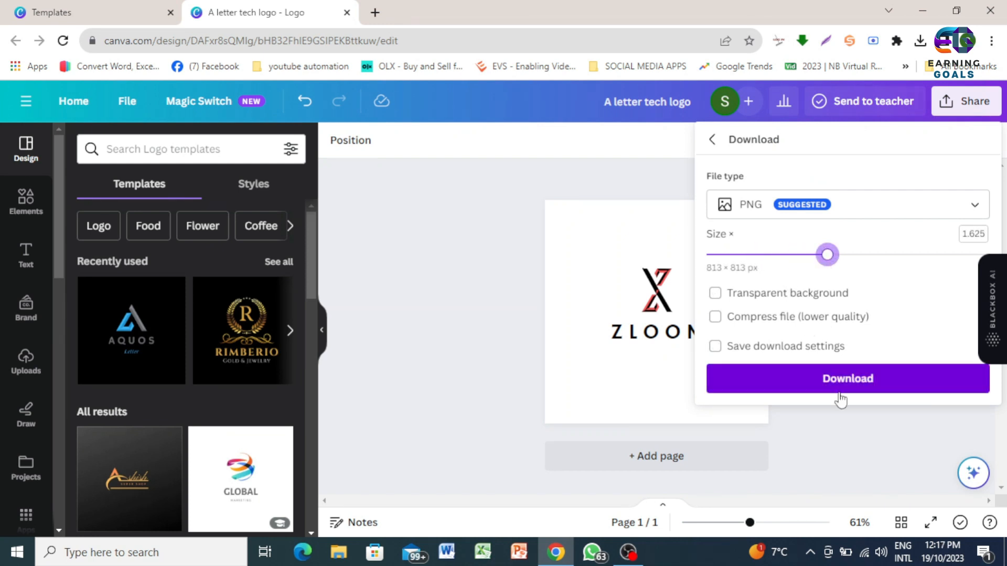
pyautogui.click(852, 378)
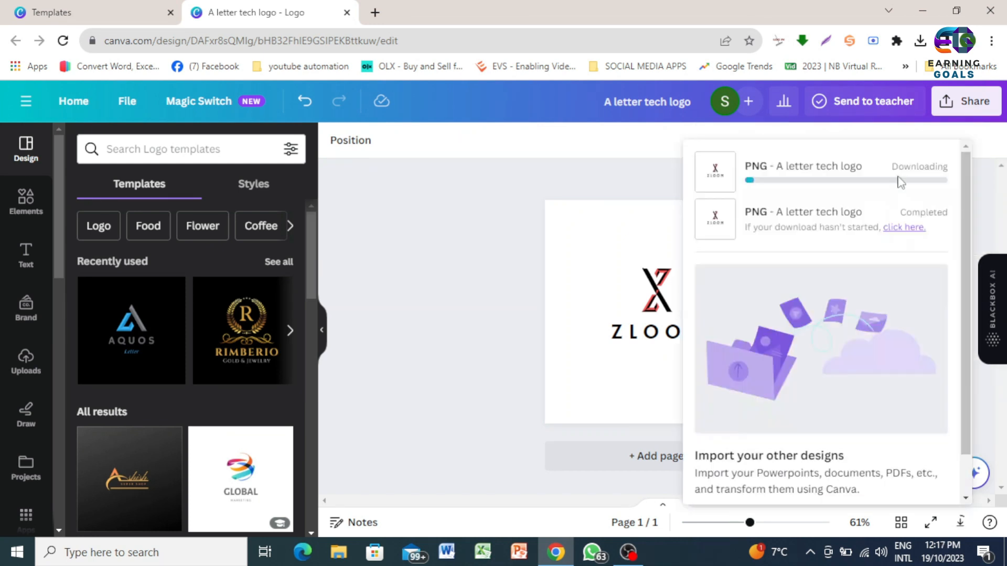
# - Open the newly downloaded A letter tech logo (1).png to check its white background, and return to the design
pyautogui.click(921, 40)
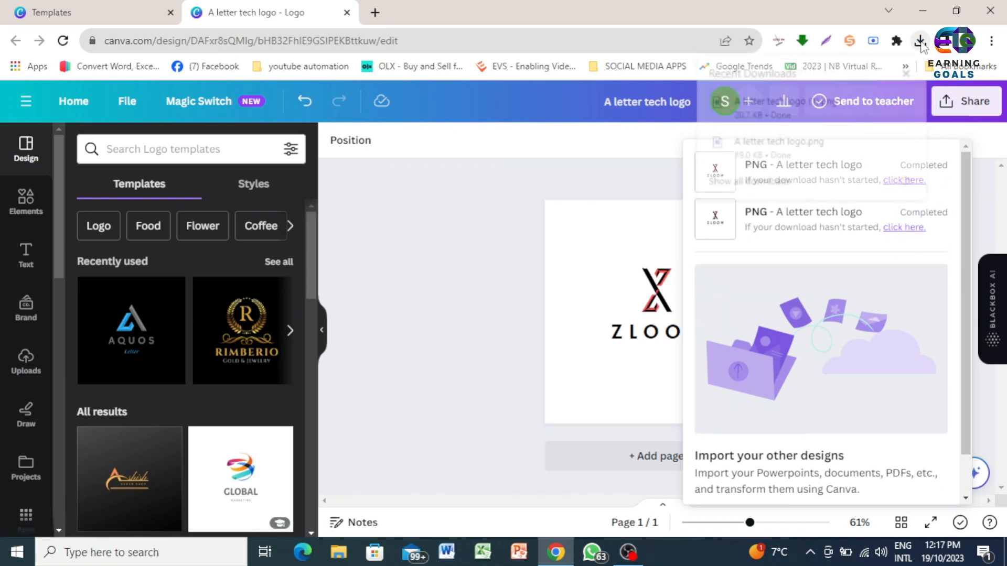
pyautogui.click(776, 121)
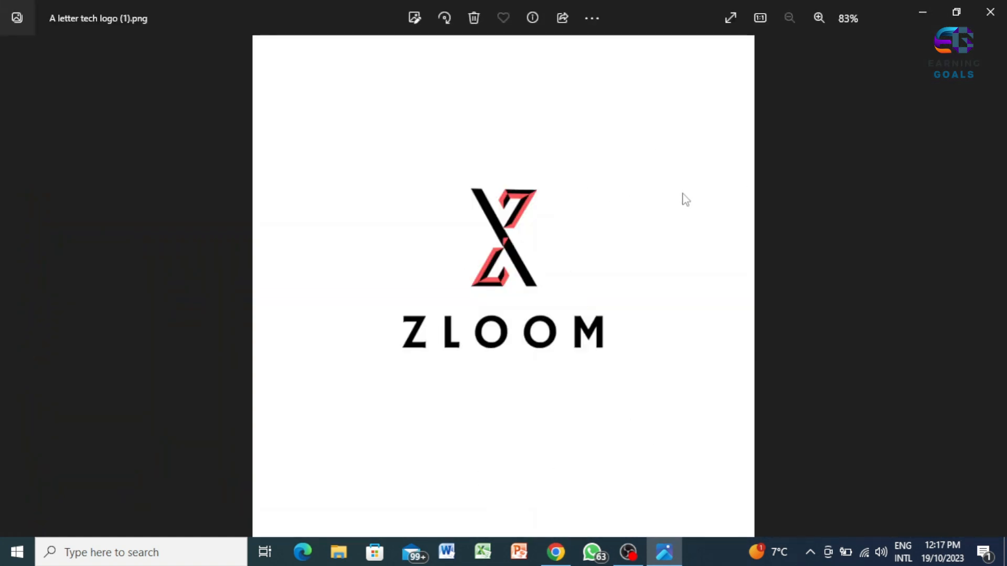
pyautogui.click(990, 11)
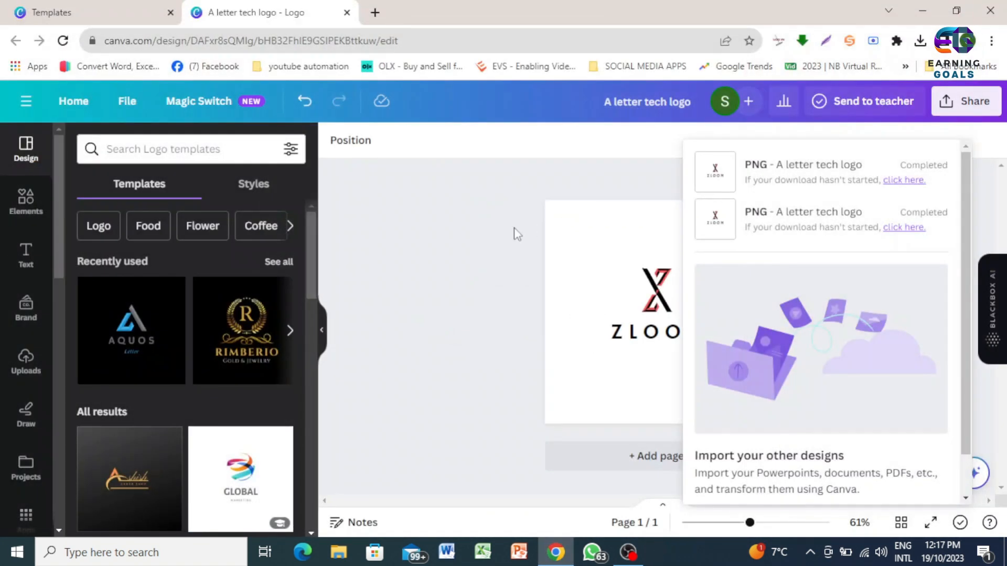
pyautogui.click(517, 234)
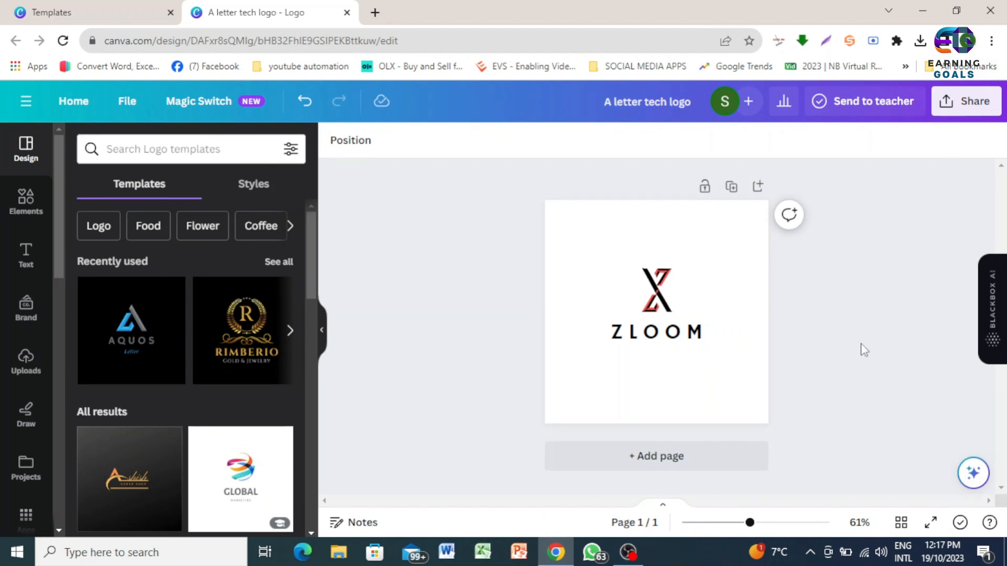